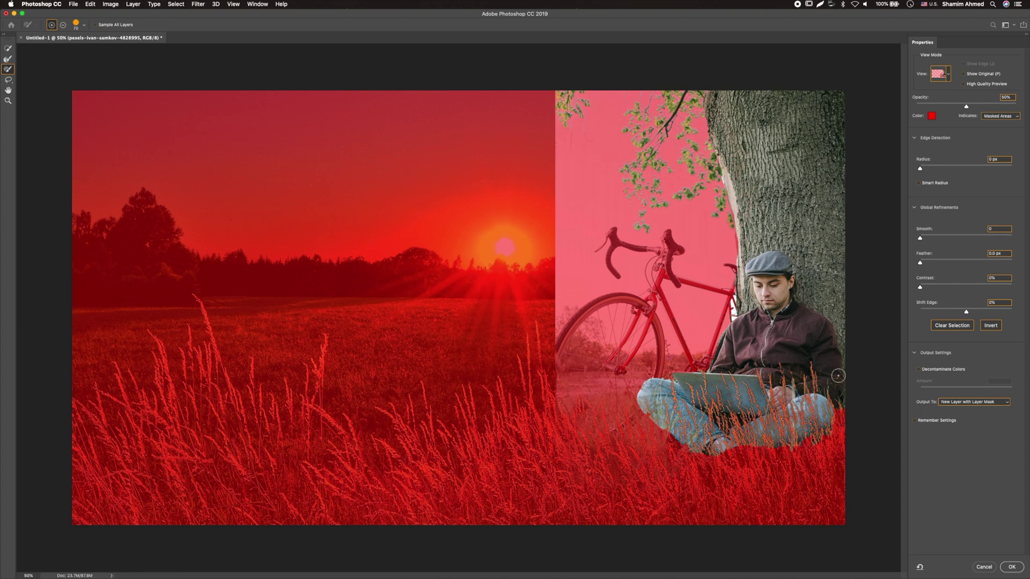
Output the refined selection of the man and tree as a new layer with a layer mask.
click(974, 402)
key(Return)
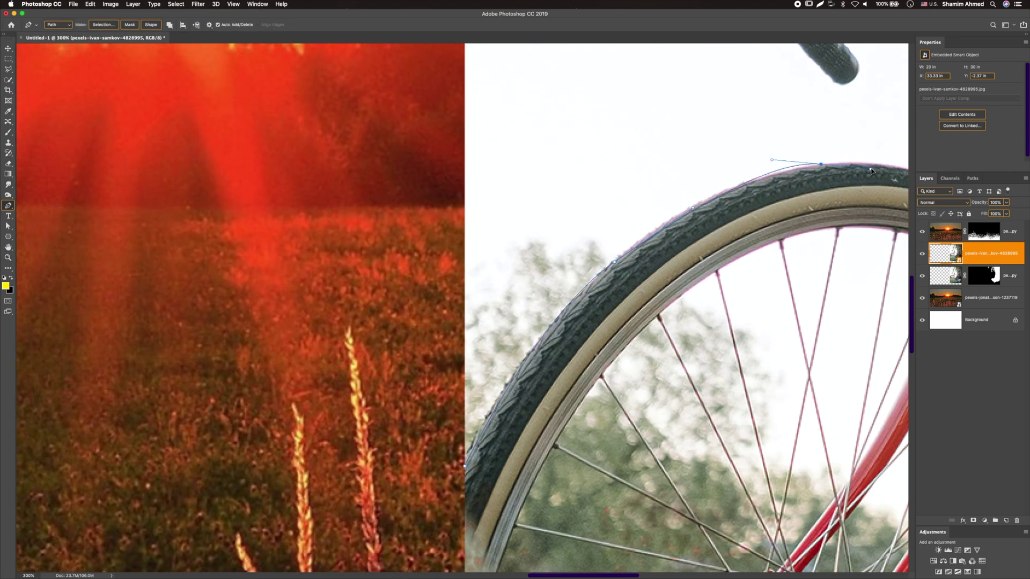
Trace the bicycle's outline along the front wheel, handlebars, saddle and frame with the Pen tool and copy it to a new layer.
scroll(871, 171, right, 10)
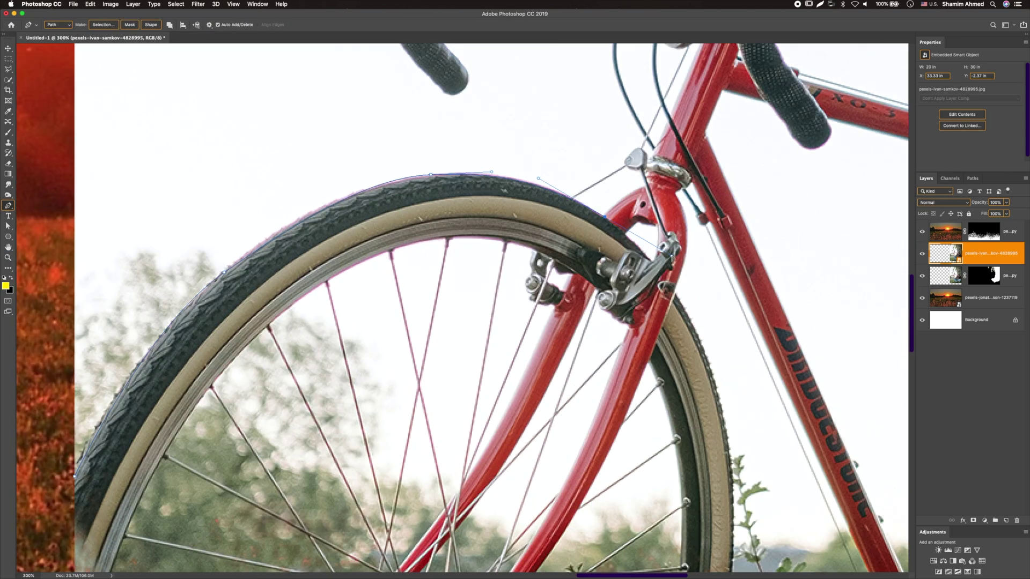
scroll(462, 309, up, 8)
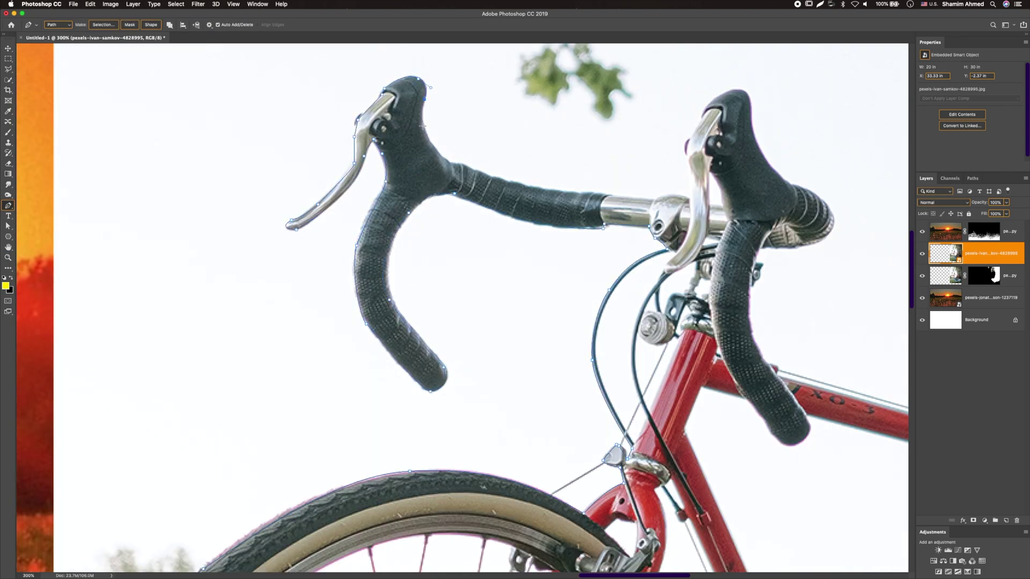
scroll(751, 289, right, 11)
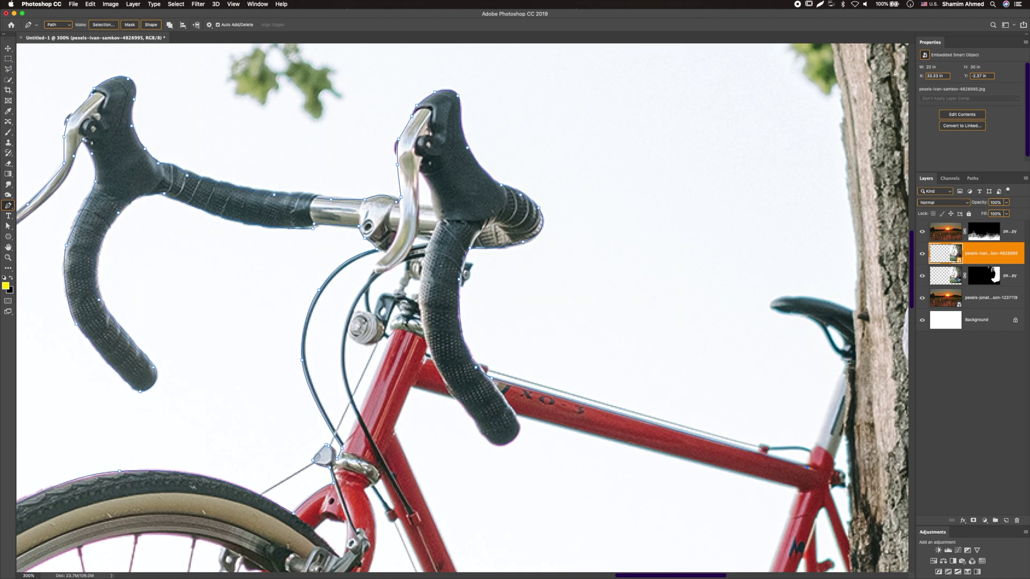
scroll(703, 303, down, 3)
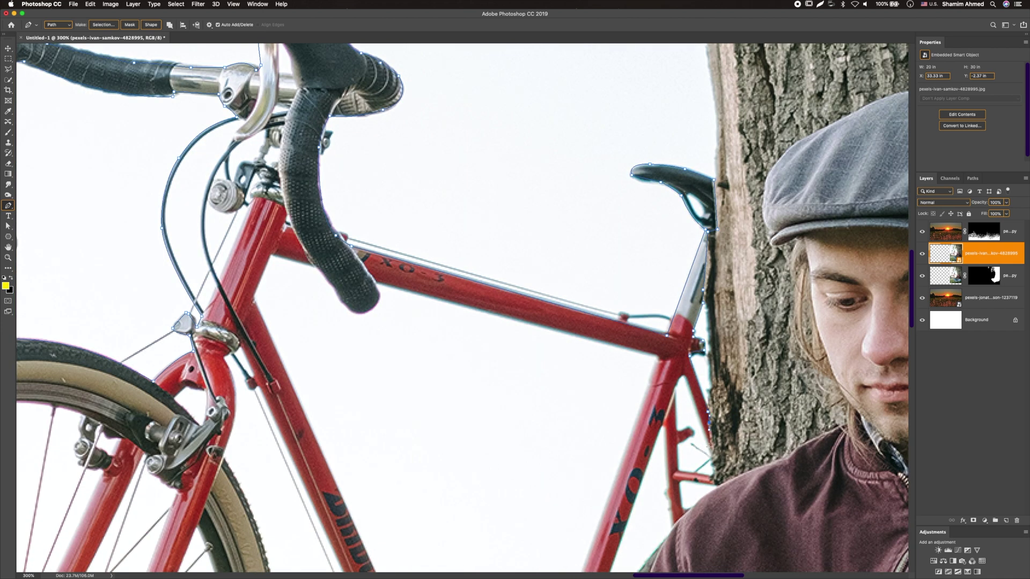
scroll(709, 429, down, 5)
scroll(608, 457, down, 6)
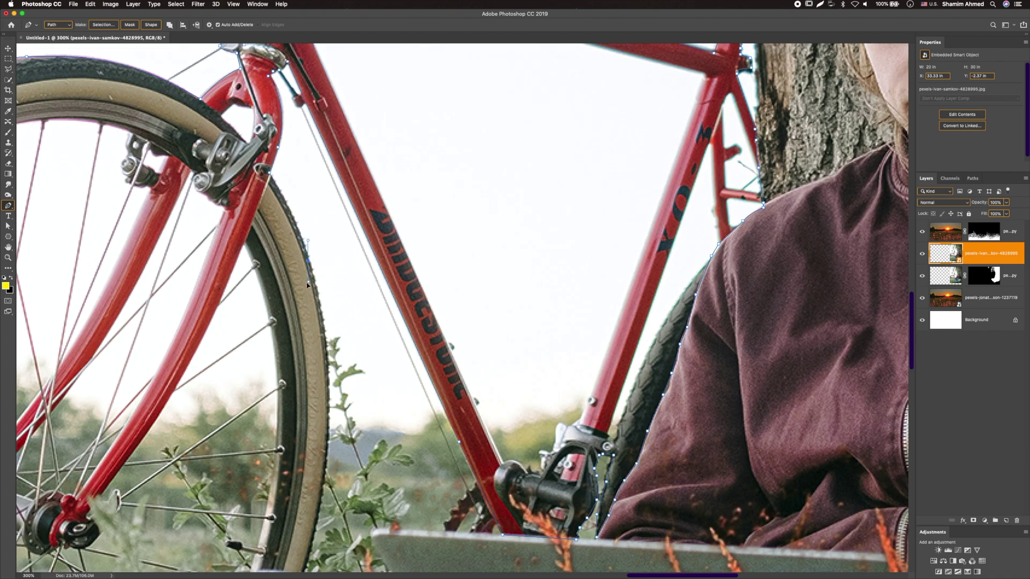
scroll(243, 465, down, 8)
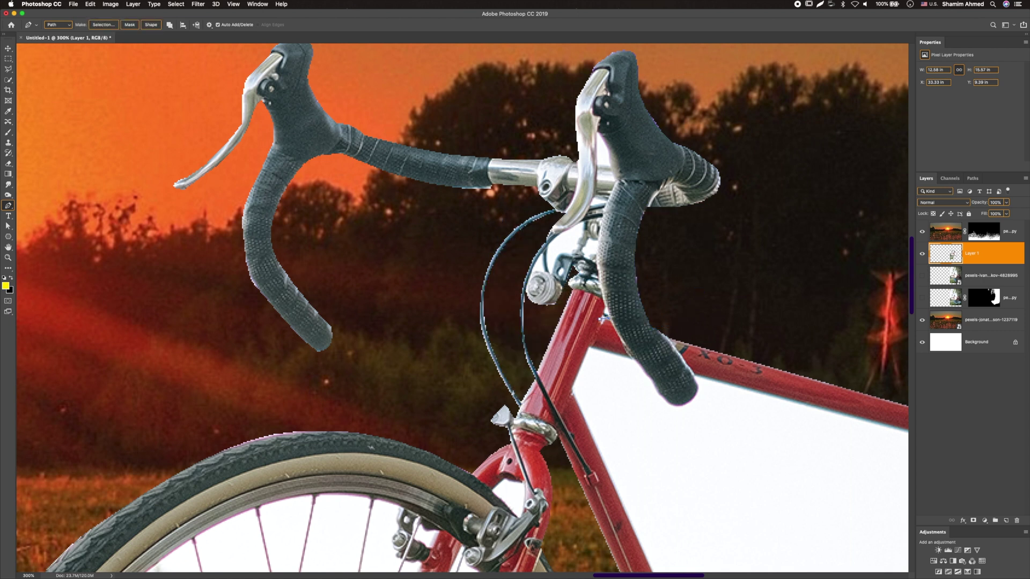
Cut the white background out of the bicycle frame openings, including the small gap between the rear stays.
scroll(465, 310, down, 10)
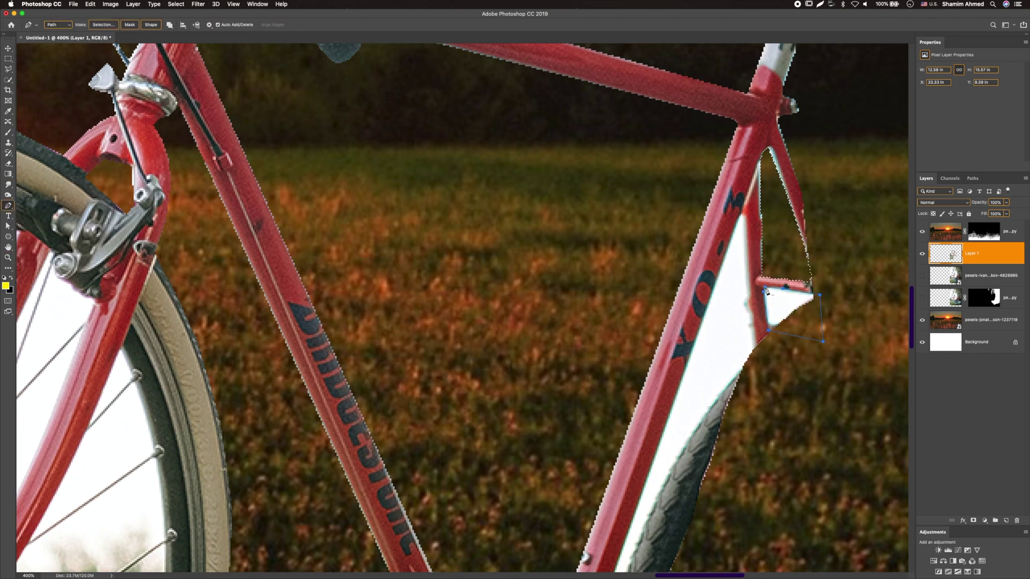
key(super+Return)
key(BackSpace)
key(super+minus)
Delete the background between the upper-left spokes of the front wheel using lasso selections with 0 px feather.
scroll(637, 381, down, 10)
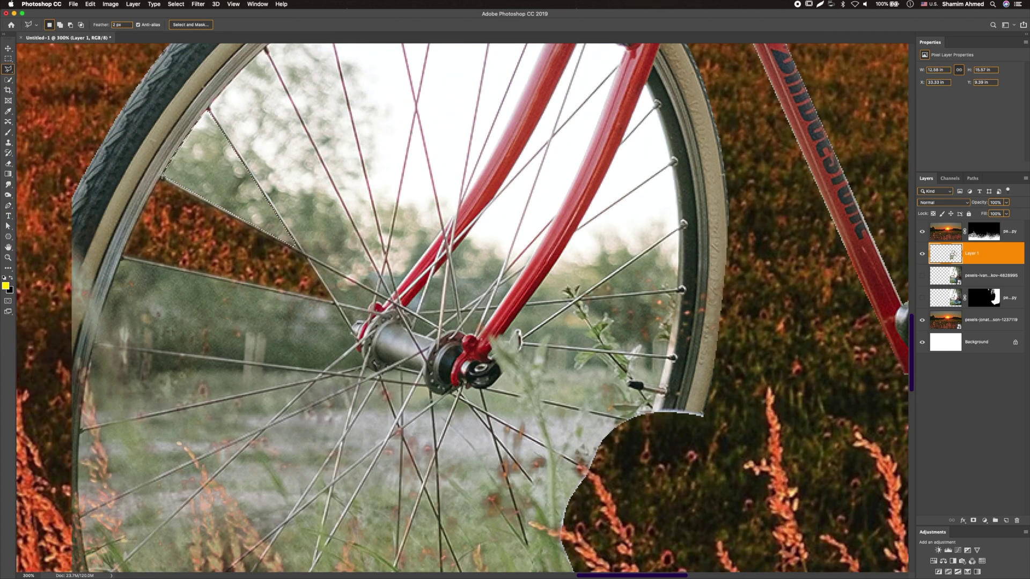
key(BackSpace)
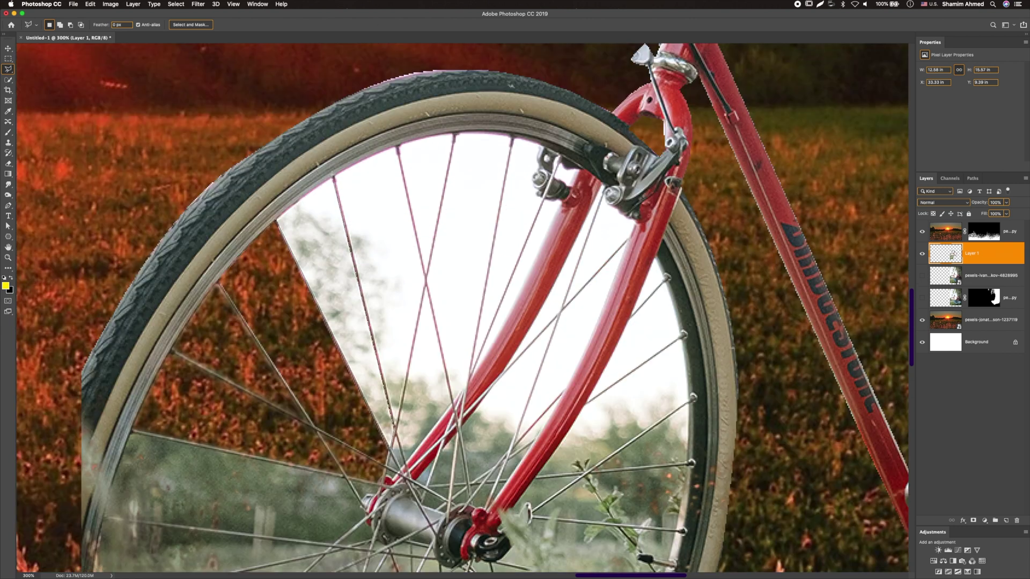
key(BackSpace)
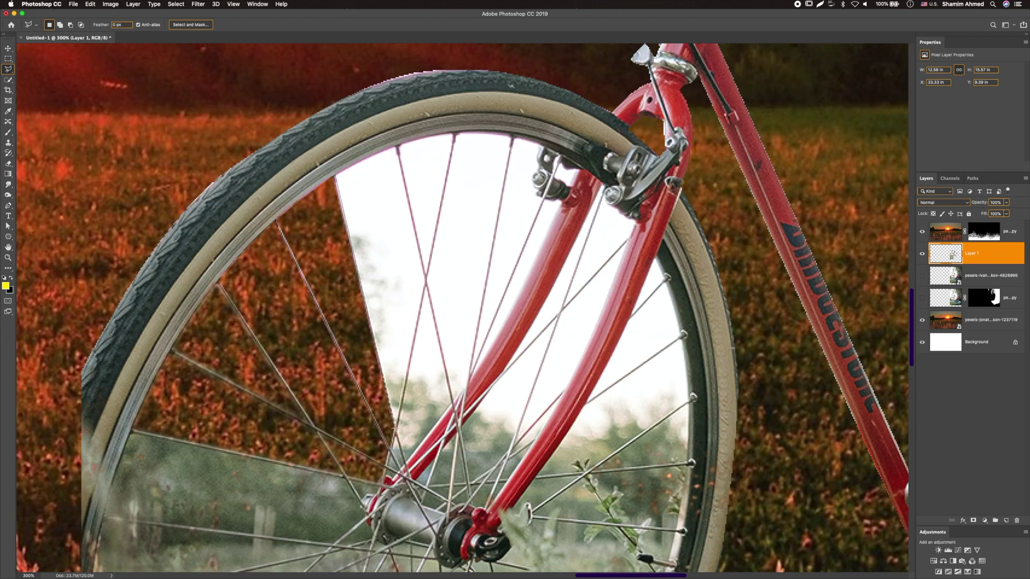
key(BackSpace)
key(BackSpace)
scroll(465, 310, down, 2)
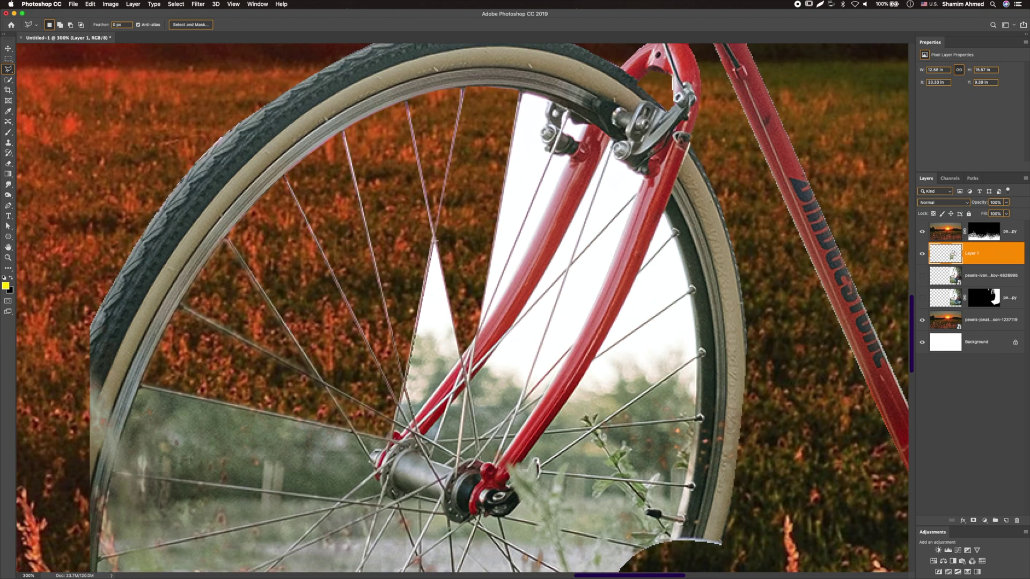
Delete the background between the crossing spokes and along the rear-side fork leg of the front wheel.
key(BackSpace)
scroll(462, 310, left, 2)
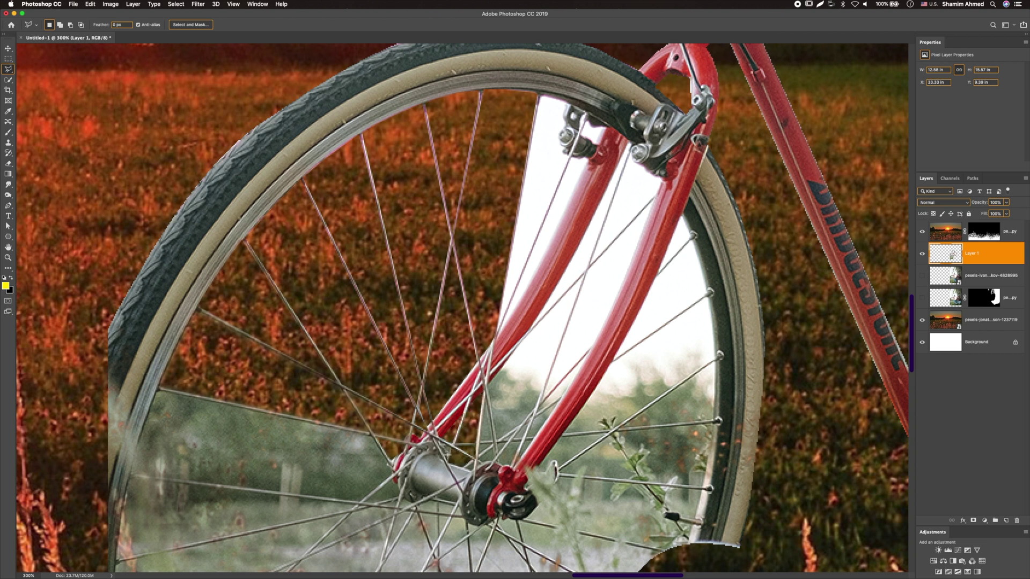
key(BackSpace)
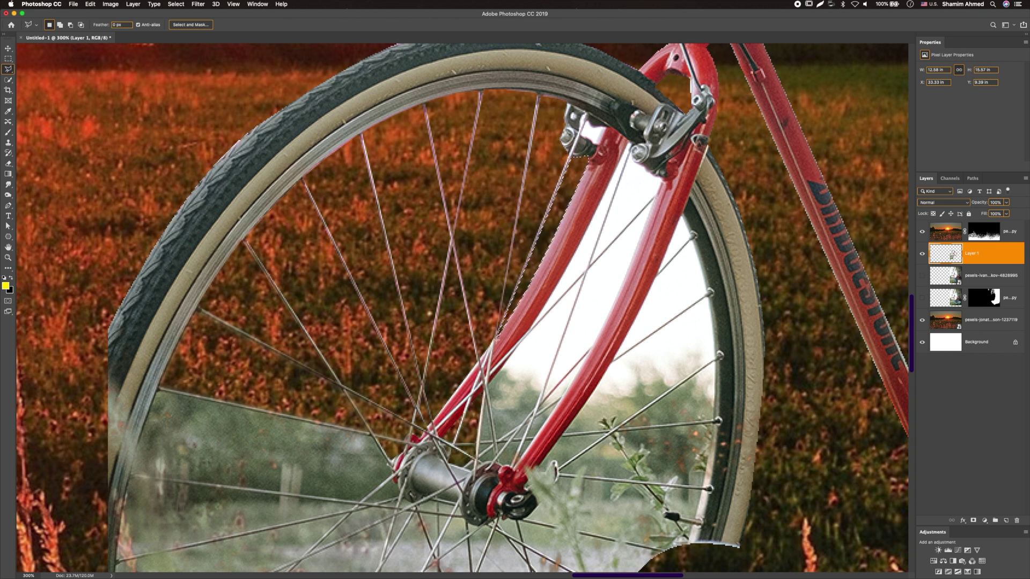
scroll(465, 309, down, 3)
scroll(465, 309, right, 4)
click(492, 309)
key(BackSpace)
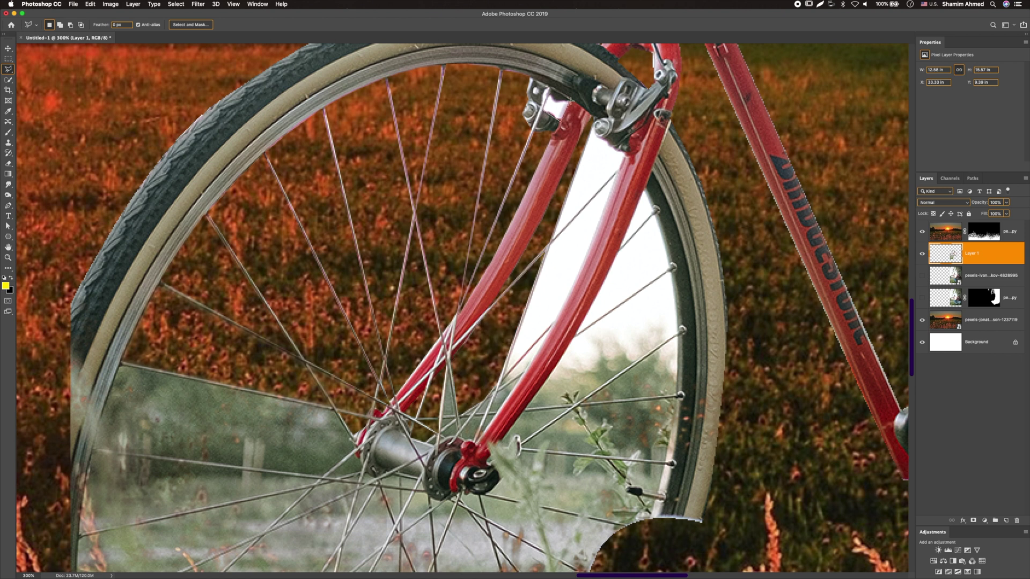
Delete the background between the two fork legs and from the upper-right spoke gaps of the front wheel.
key(BackSpace)
key(BackSpace)
scroll(465, 309, down, 3)
scroll(465, 309, left, 1)
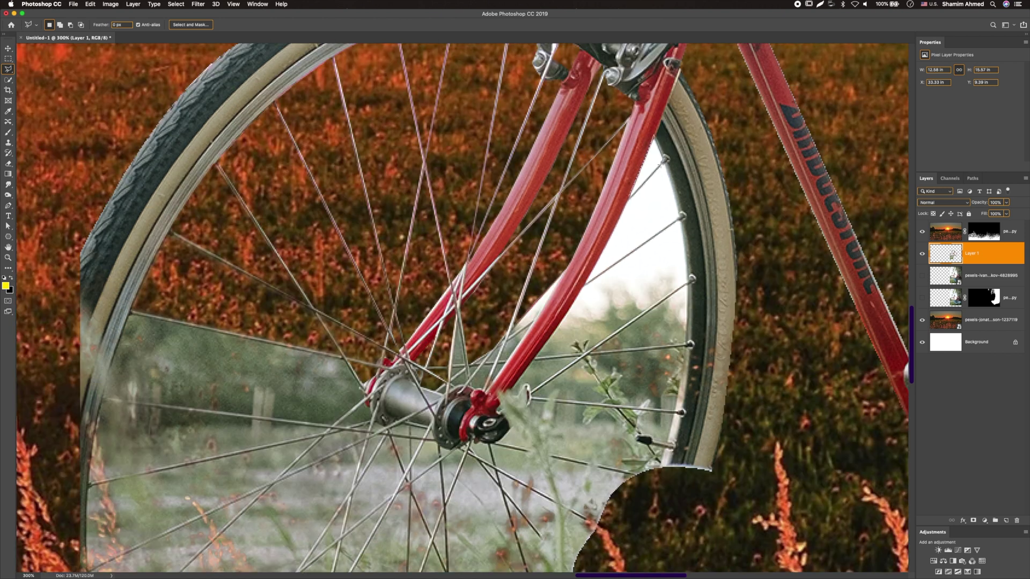
scroll(587, 283, down, 7)
scroll(588, 282, left, 1)
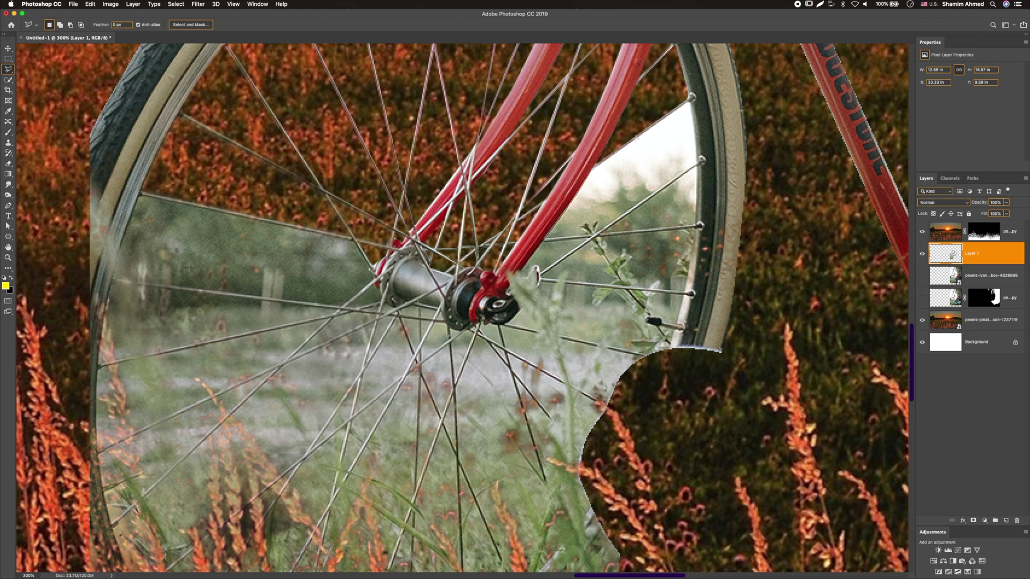
click(546, 241)
key(BackSpace)
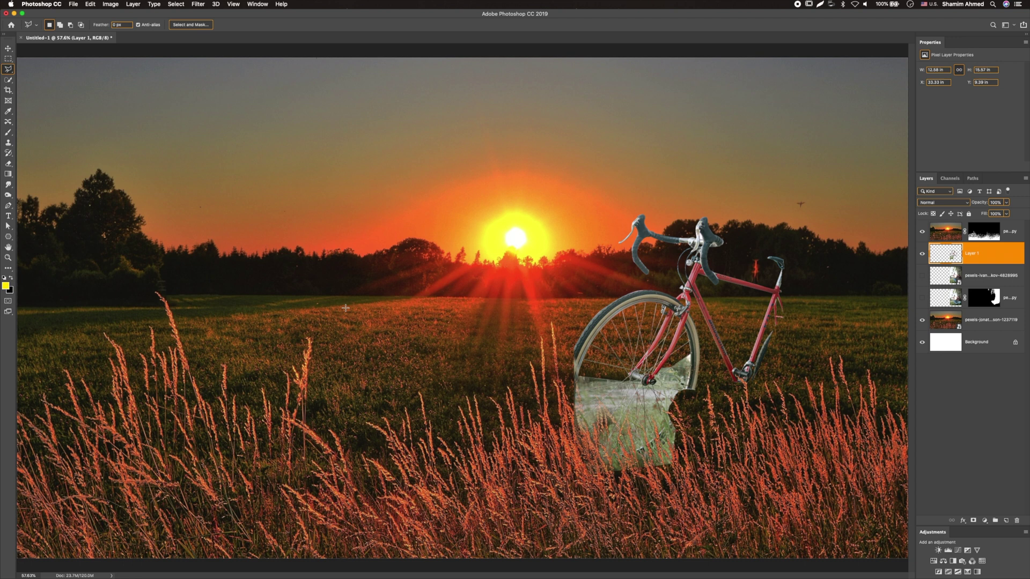
Show the two hidden photo layers and trace the tree trunk's left edge down to the man's sleeve with the Pen tool.
click(922, 299)
click(922, 275)
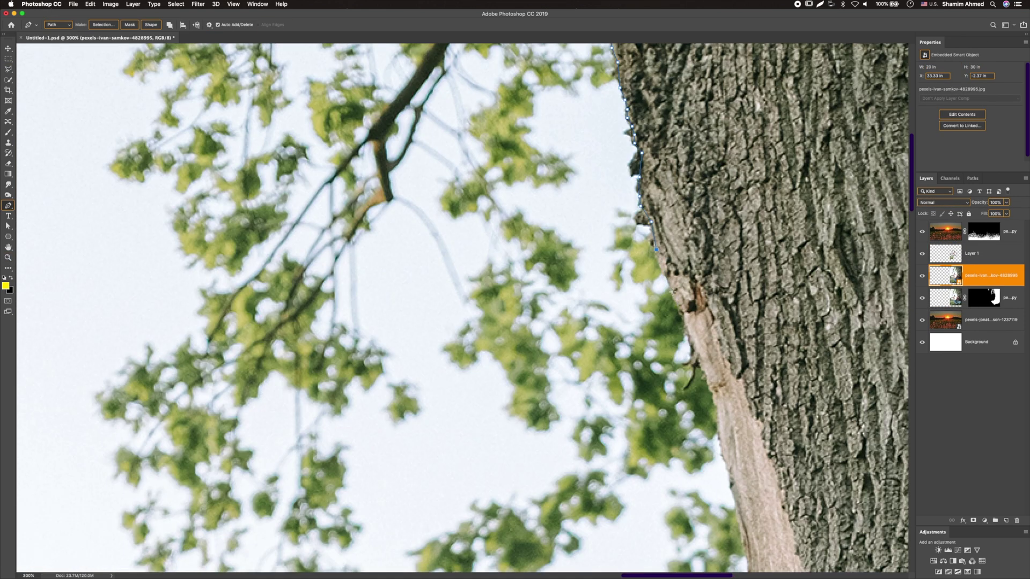
click(697, 376)
scroll(461, 306, down, 10)
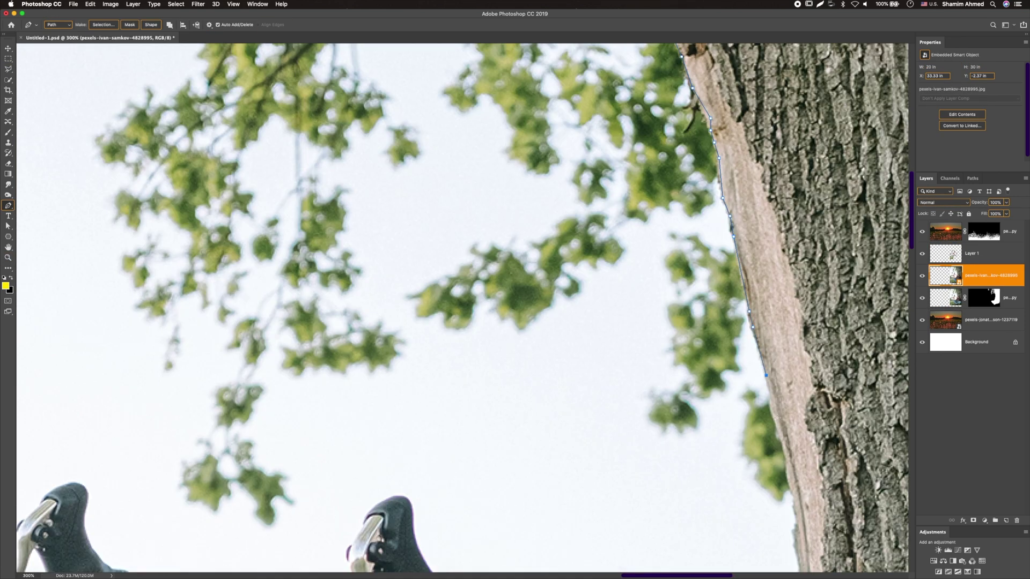
click(804, 429)
scroll(461, 306, down, 5)
click(752, 503)
scroll(750, 513, down, 10)
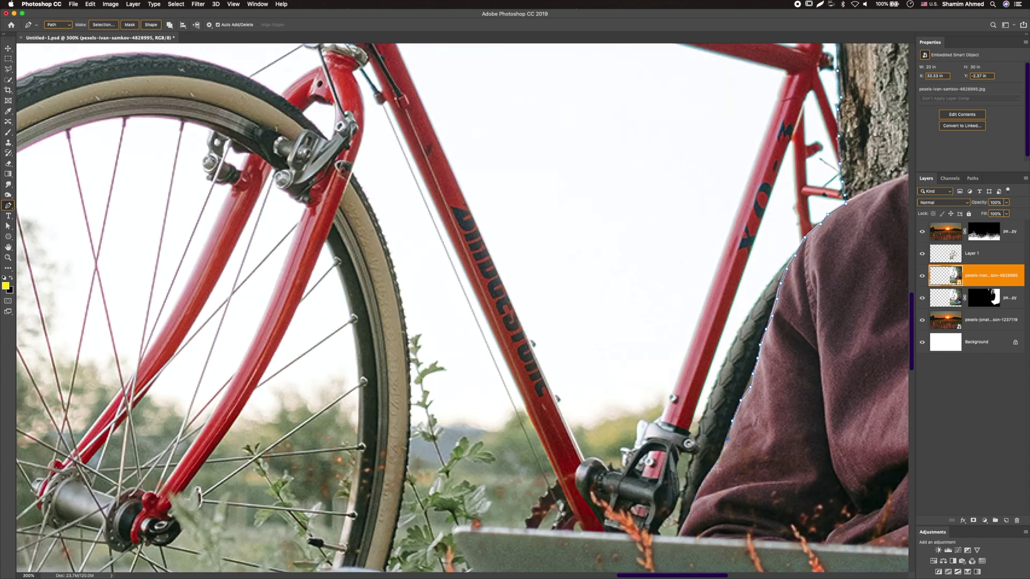
Continue the path around the laptop and the man's knee, close it, and mask the photo layer with it.
key(super+z)
scroll(288, 376, down, 10)
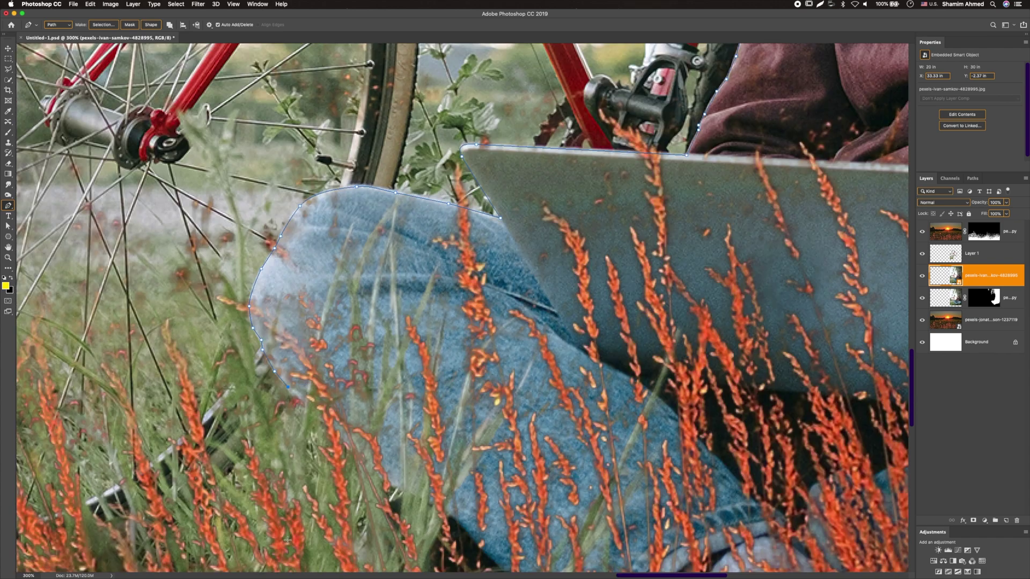
key(super+equal)
drag(246, 407, 322, 408)
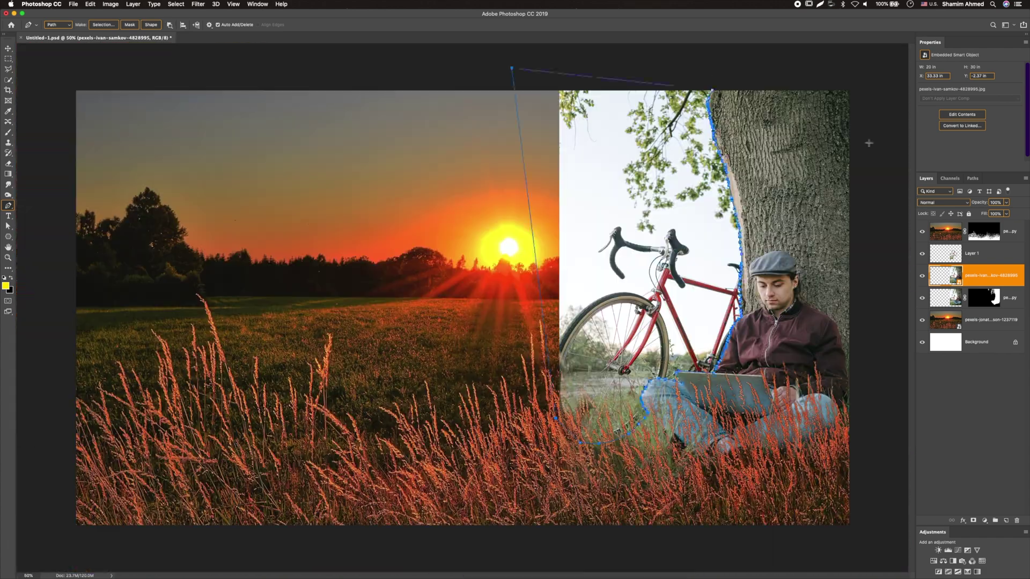
Delete the grassy background between the lower-left spokes of the front wheel on Layer 1.
drag(610, 384, 639, 384)
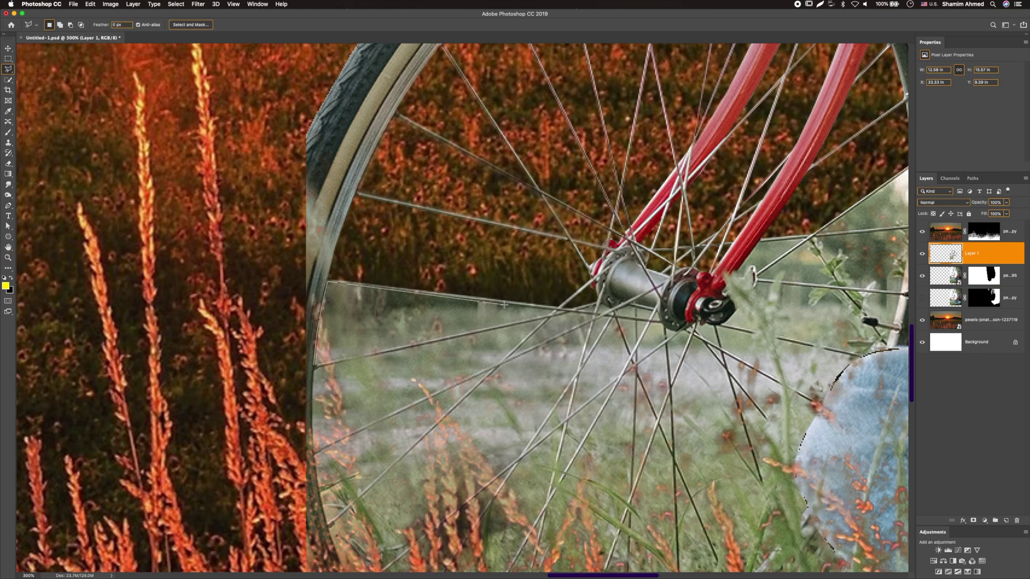
key(l)
key(Delete)
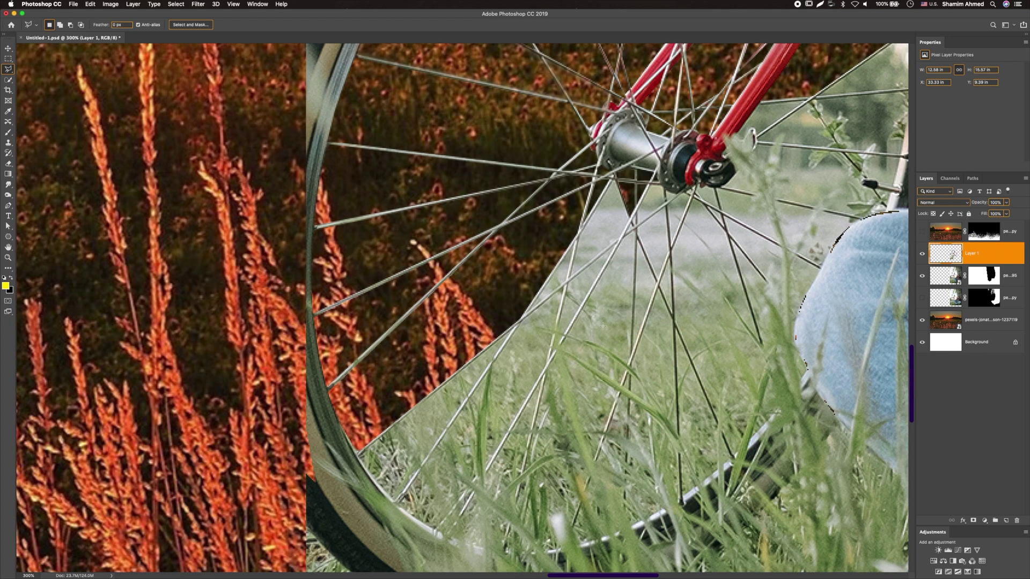
key(Delete)
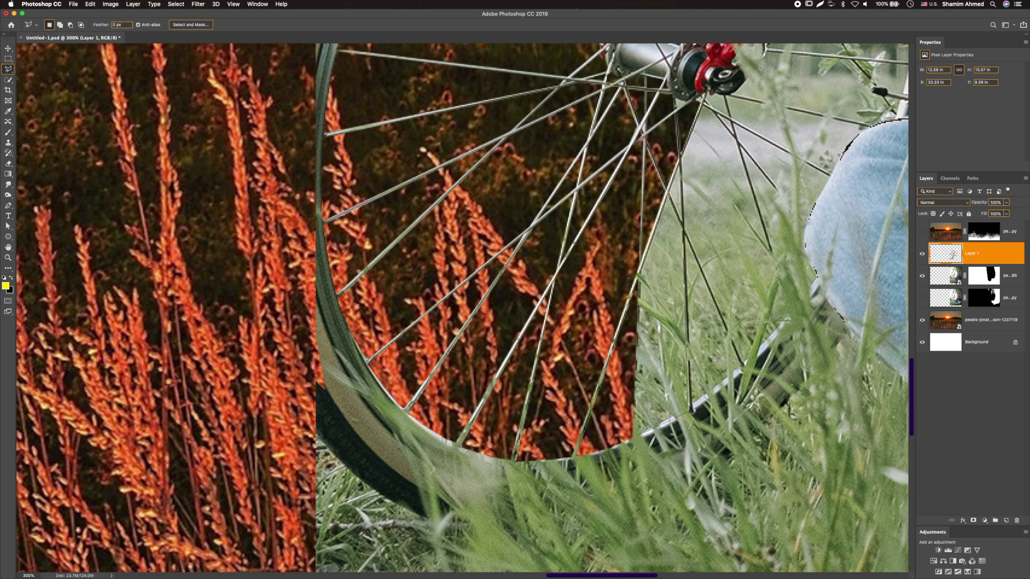
Delete the remaining background between the front wheel's right-hand spokes beside the man's knee.
scroll(852, 472, right, 10)
scroll(852, 472, up, 3)
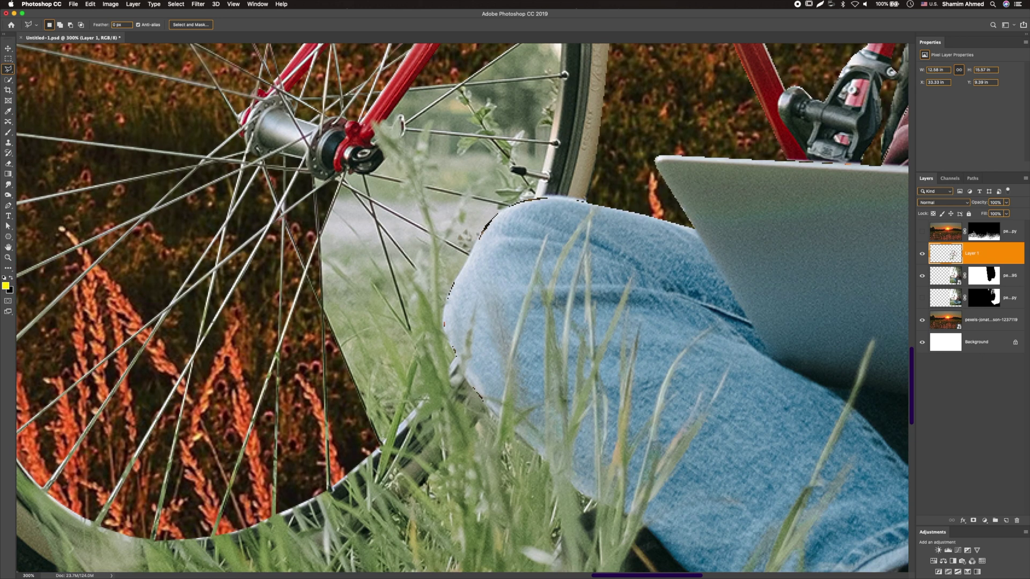
scroll(386, 209, up, 5)
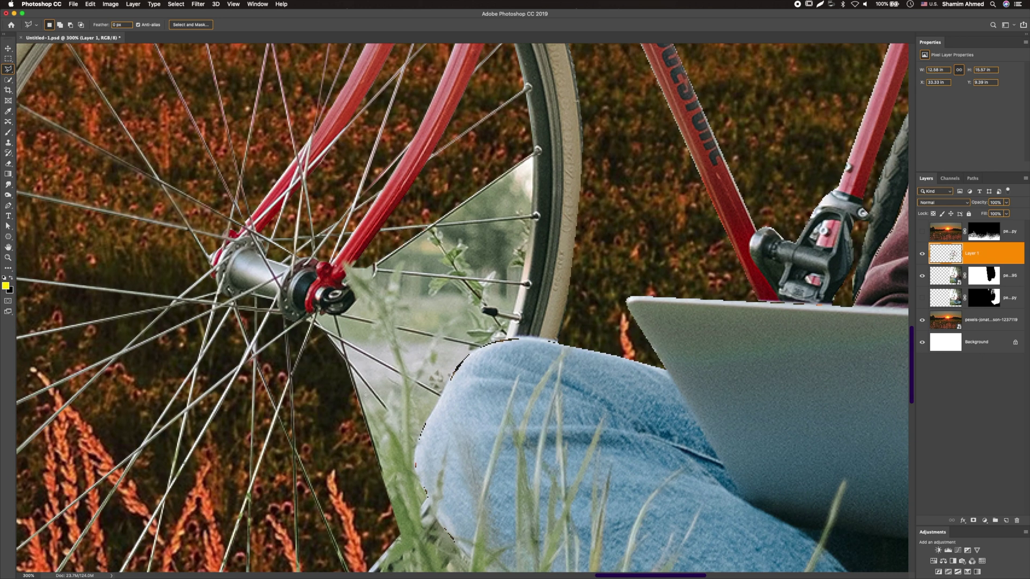
scroll(337, 344, down, 3)
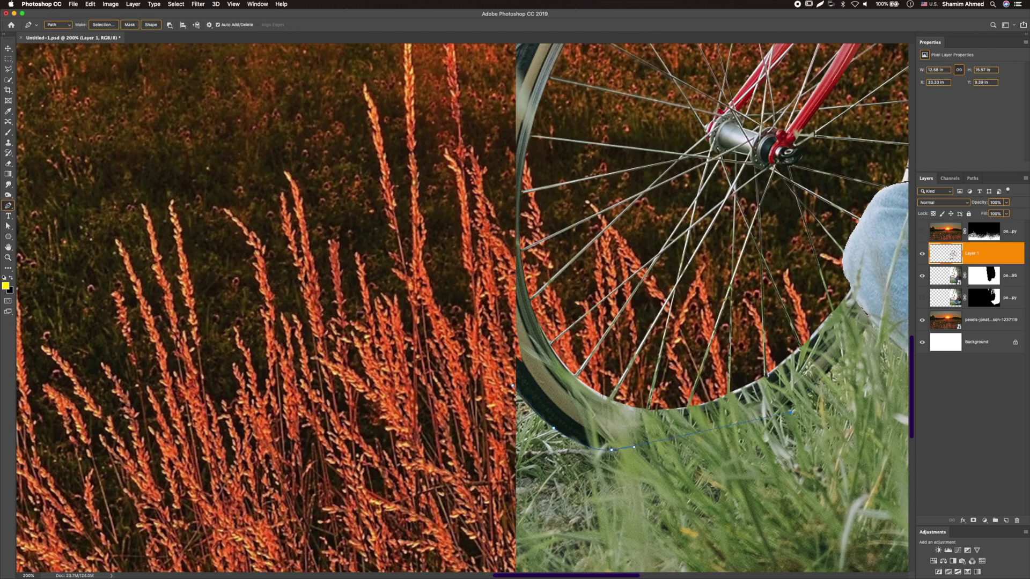
Convert the path drawn below the wheel and the man to a selection and clear the leftover photo grass there.
key(super+Return)
key(super+0)
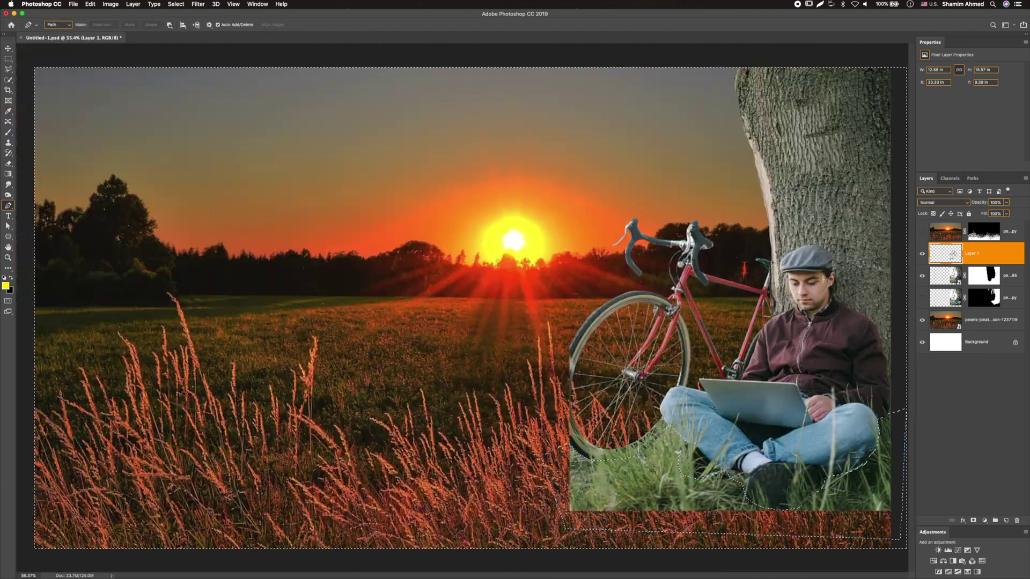
click(989, 279)
key(Delete)
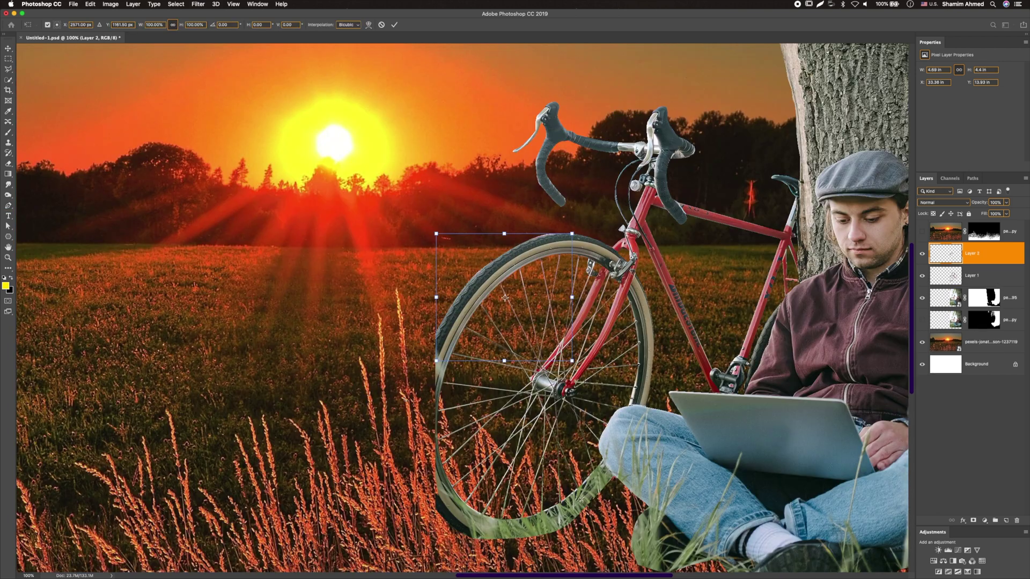
Position and warp the copied tyre piece over the wheel's cut-off left edge and blend it in with a brushed layer mask.
drag(435, 322, 440, 346)
key(Return)
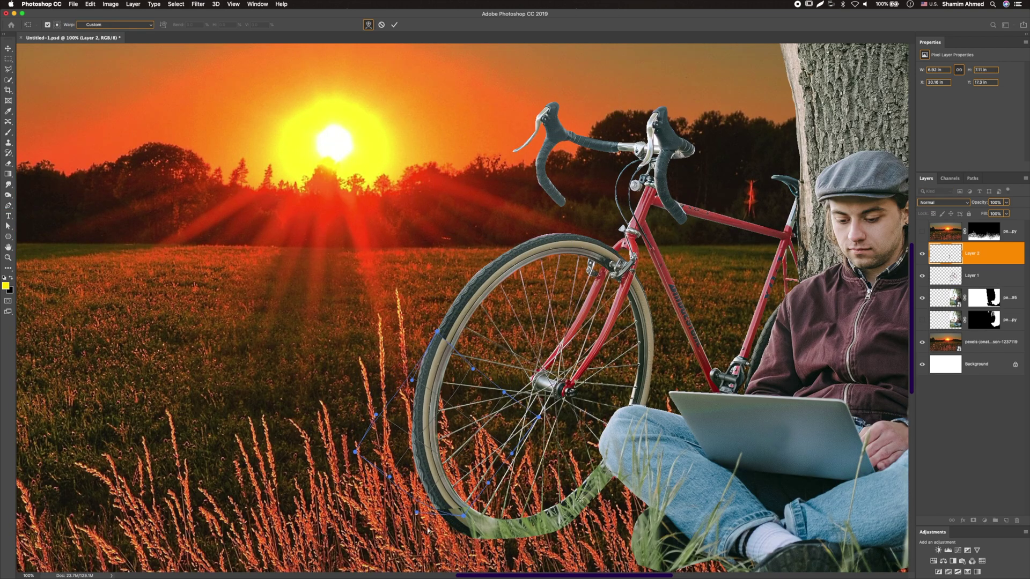
key(b)
key(d)
mouse_move(434, 345)
mouse_down()
mouse_move(423, 408)
mouse_move(432, 477)
mouse_up()
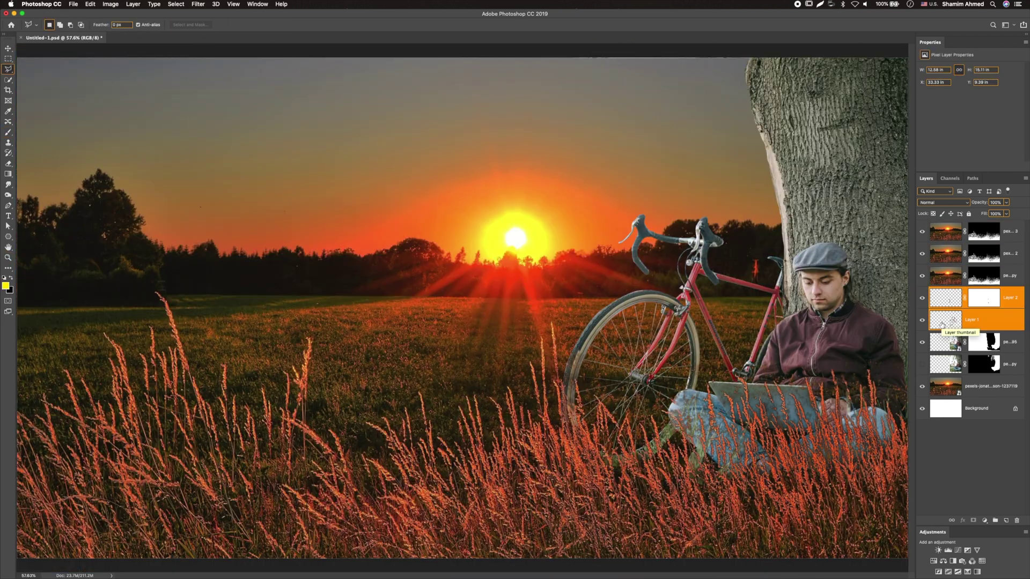
Group the two bicycle layers and darken the group with a clipped Exposure adjustment.
click(945, 329)
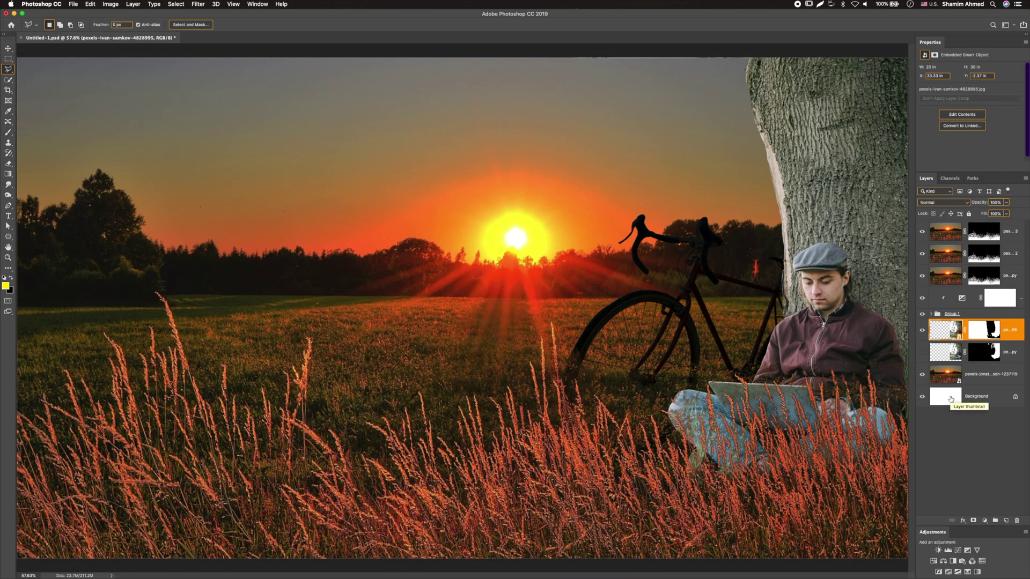
Add a clipped Exposure adjustment to the man-and-tree layer, invert its mask, and brush the darkening onto the man and trunk.
click(967, 550)
key(ctrl+i)
key(b)
mouse_move(804, 461)
mouse_down()
mouse_move(697, 451)
mouse_move(901, 95)
mouse_move(834, 121)
mouse_move(832, 295)
mouse_move(905, 480)
mouse_up()
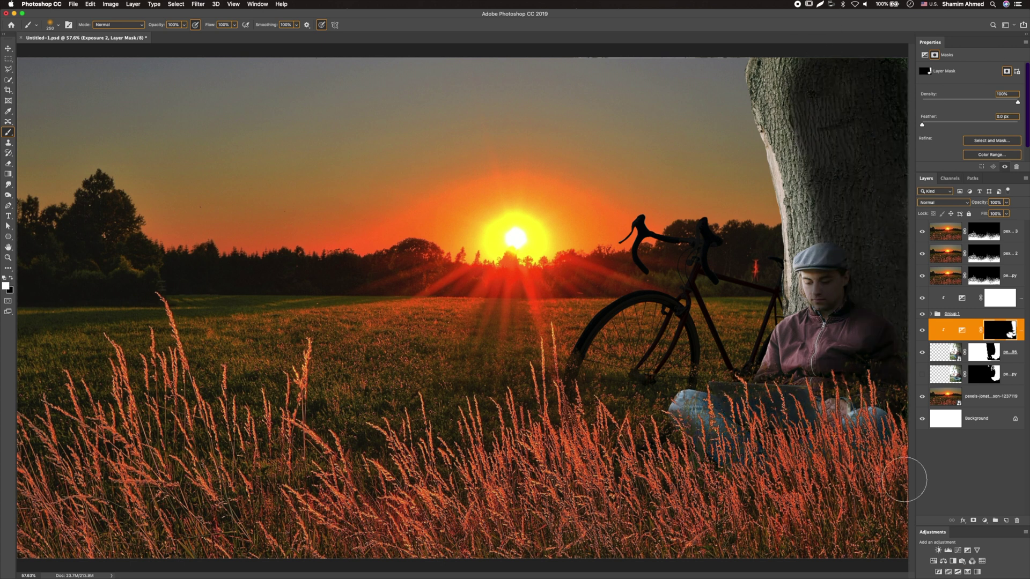
Tint the man-and-tree layer orange with a clipped Hue/Saturation adjustment to match the sunset.
click(934, 561)
drag(930, 100, 928, 99)
drag(970, 130, 955, 130)
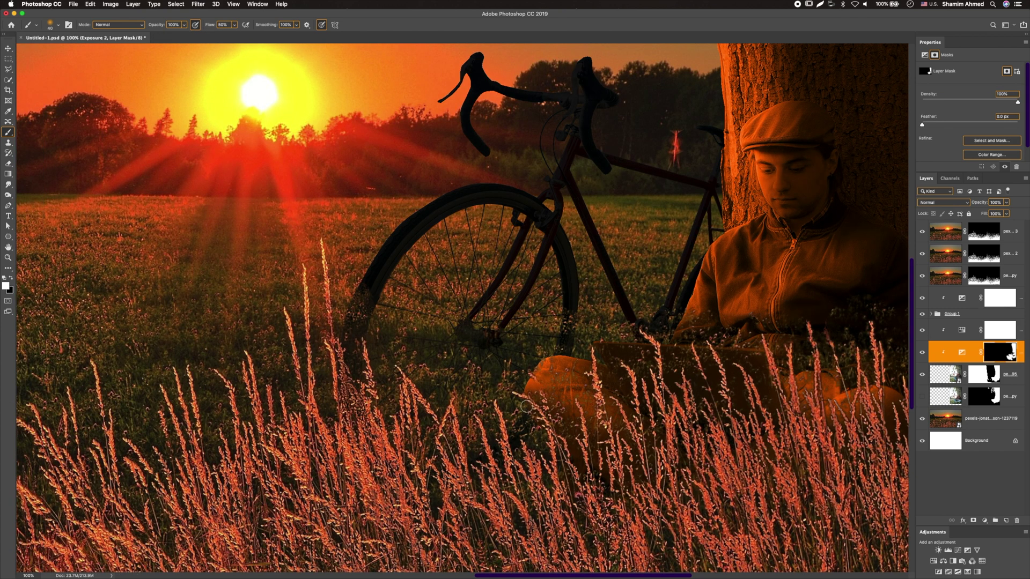
With the grass layers hidden, refine the man-and-tree Exposure mask by brushing over his hands and legs with a smaller brush.
key(x)
key(bracketleft)
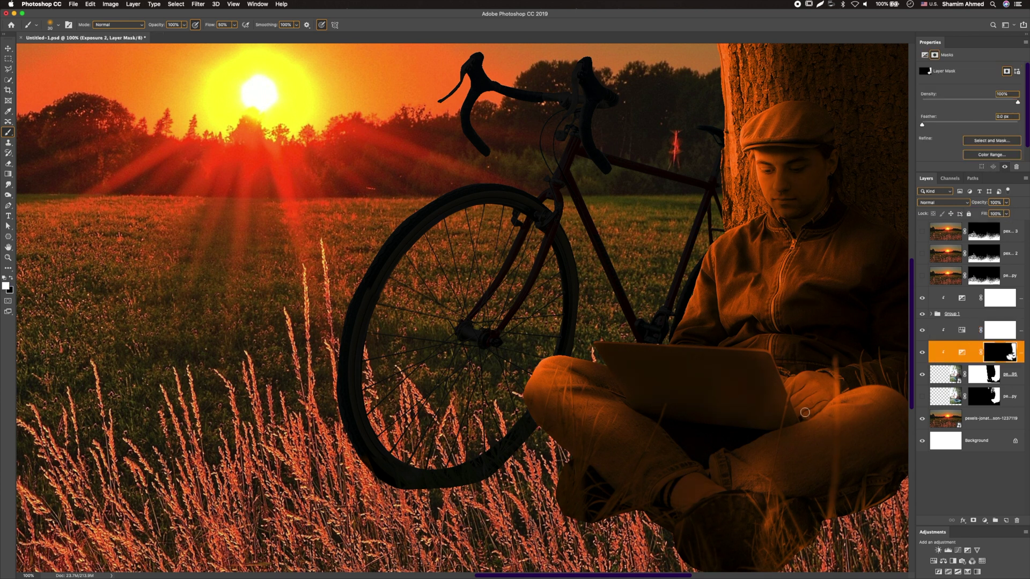
mouse_move(836, 392)
mouse_down()
mouse_move(729, 478)
mouse_move(669, 493)
mouse_move(647, 448)
mouse_up()
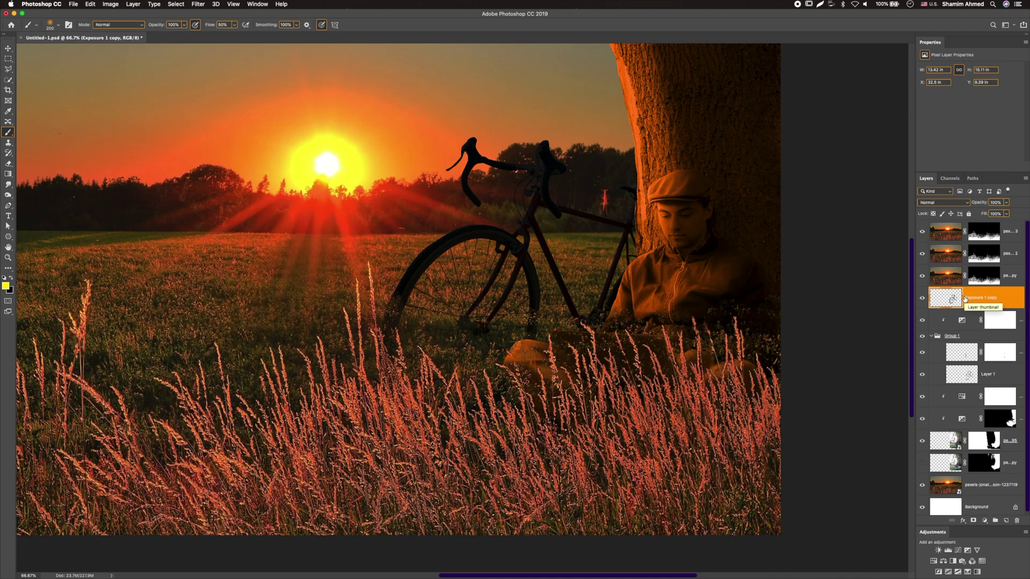
Convert the merged bicycle copy to a smart object and soften it into a shadow with Gaussian Blur and 47% opacity.
right_click(964, 299)
click(896, 321)
key(super+t)
drag(701, 285, 606, 294)
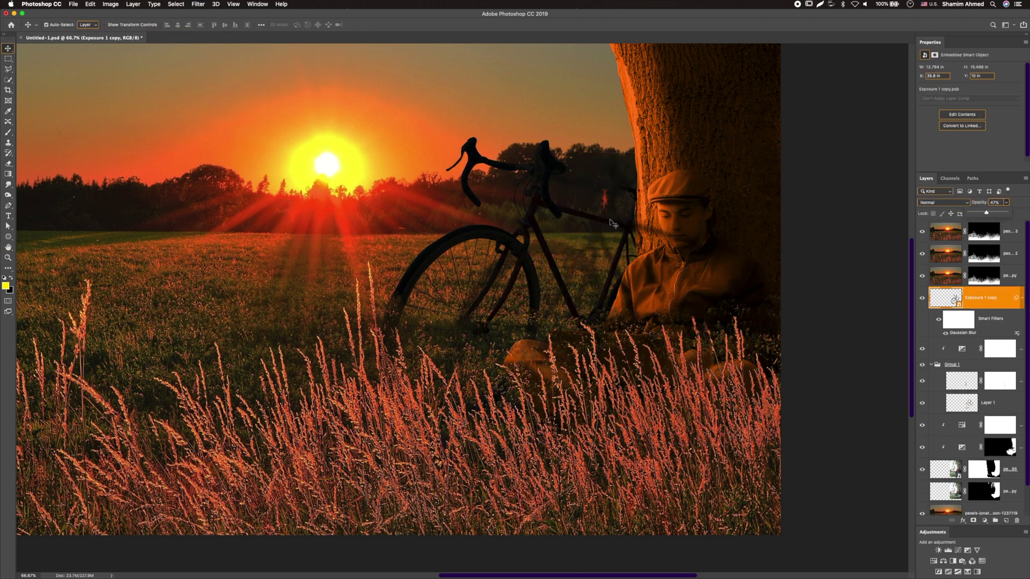
Rotate and flip the blurred bicycle shadow across the man and trunk, and give it a layer mask to limit its extent.
key(super+t)
drag(701, 280, 605, 120)
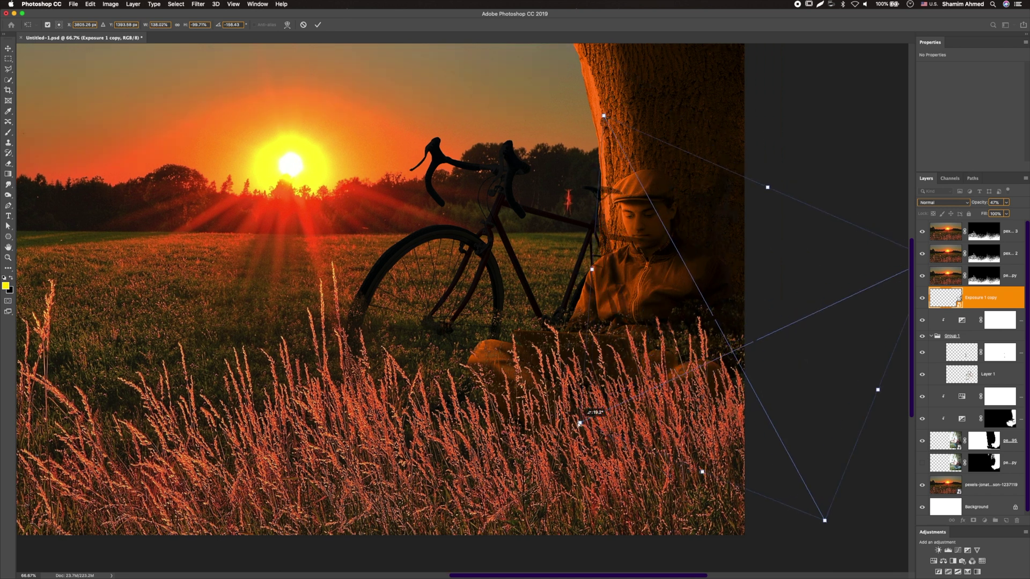
scroll(604, 121, right, 5)
key(Return)
click(973, 520)
key(b)
key(d)
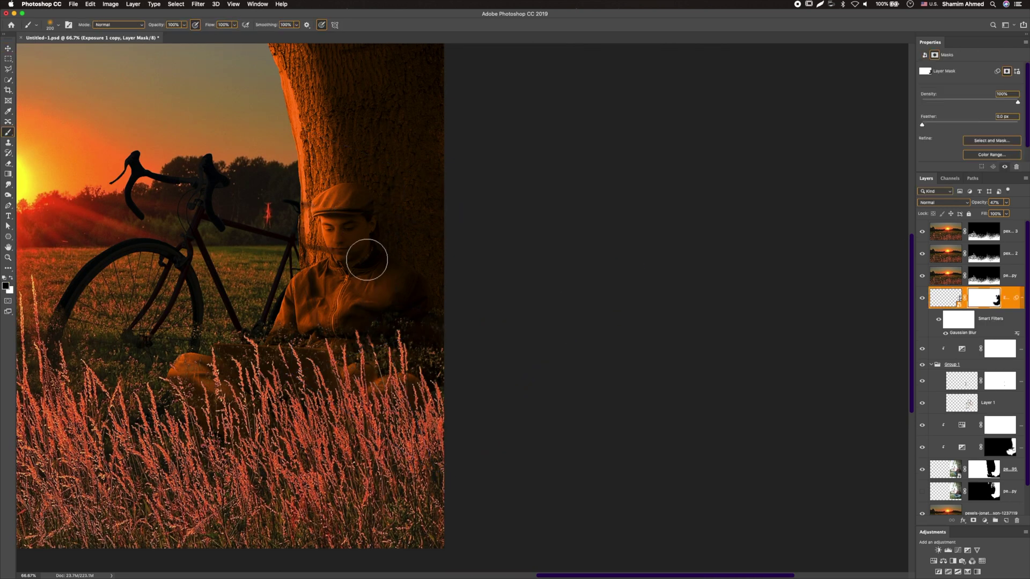
Place a second blurred bicycle shadow over the man's jacket and legs and mask out the parts that spill past him.
shift+click(958, 406)
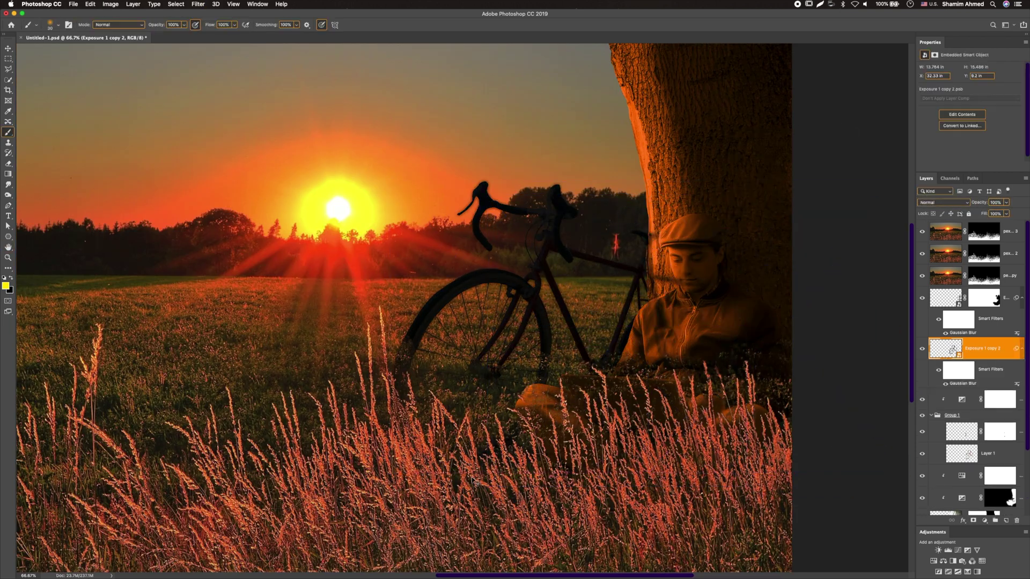
drag(586, 356, 632, 350)
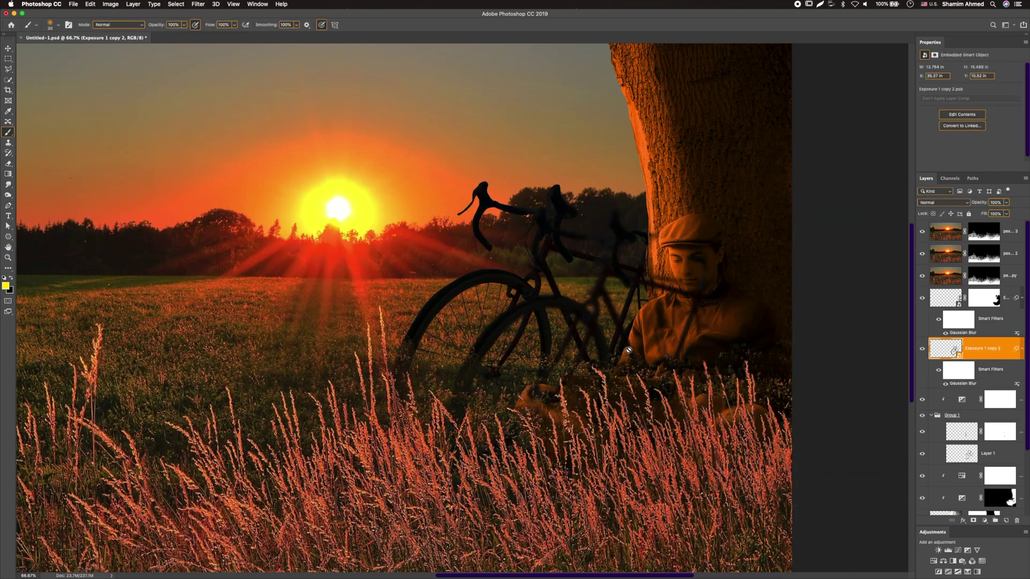
key(ctrl+t)
key(Return)
click(973, 520)
mouse_move(630, 279)
mouse_down()
mouse_move(579, 332)
mouse_move(695, 350)
mouse_up()
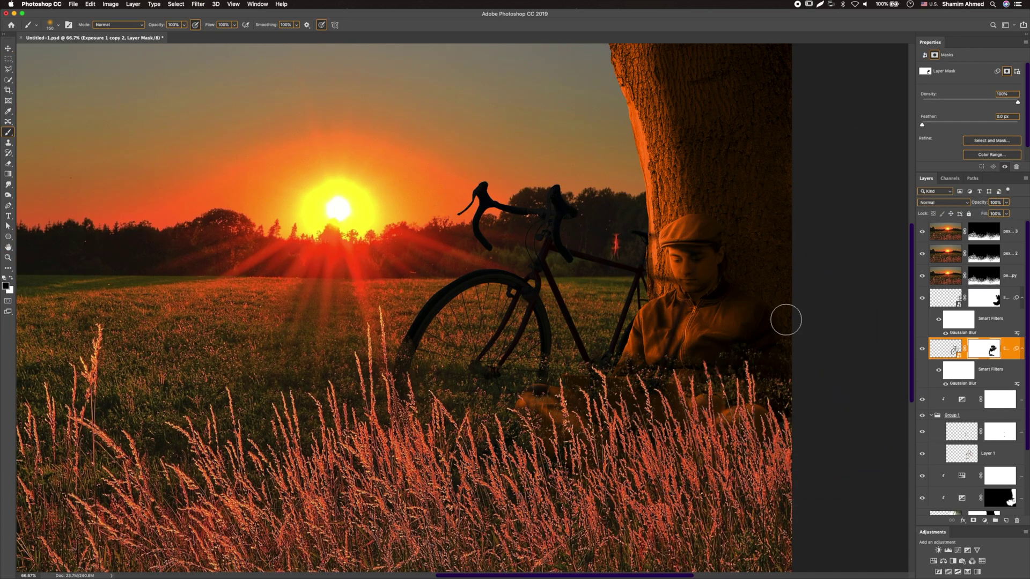
Try to flip and distort a third bicycle copy into a shadow on the foreground grass.
right_click(533, 299)
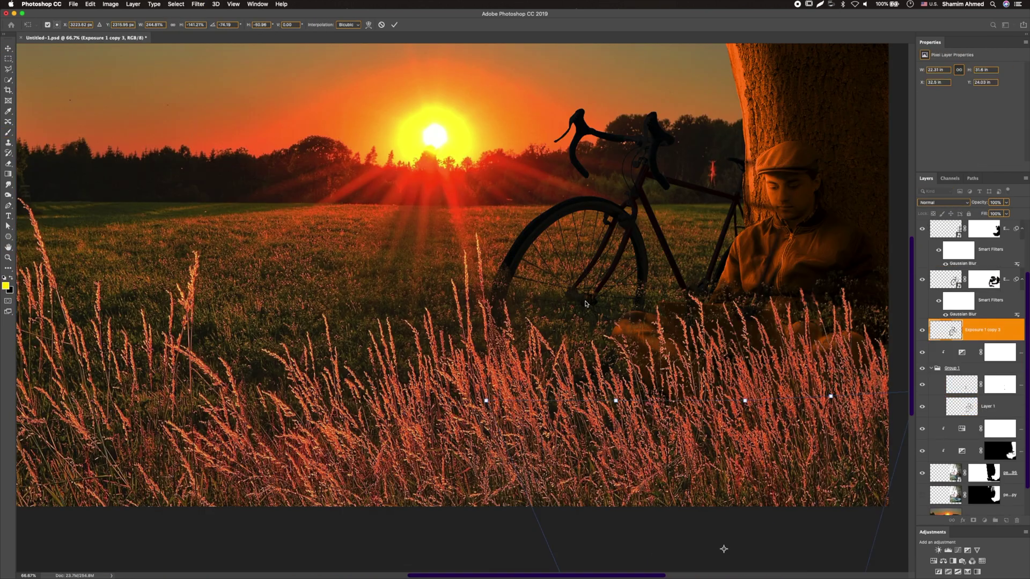
right_click(716, 270)
click(735, 300)
drag(523, 409, 510, 410)
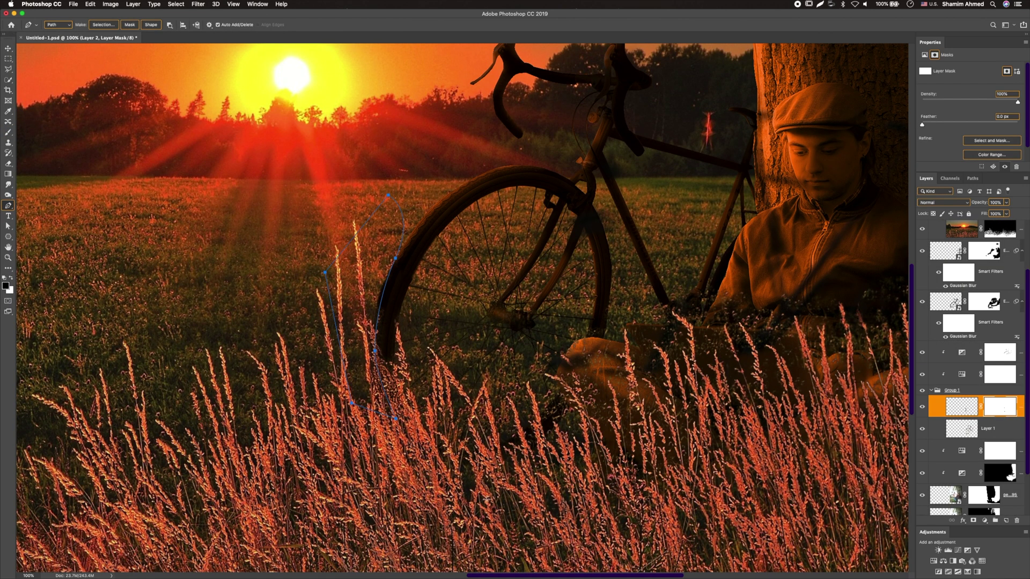
Brush the grass group's layer mask with black to clear stray grass from the wheel and the man's jacket and legs.
key(super+0)
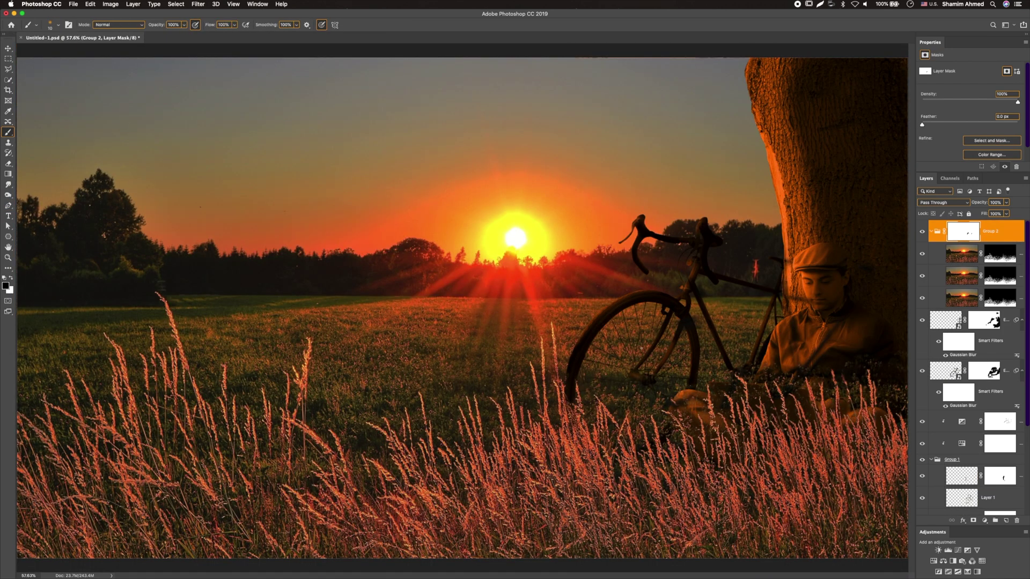
key(super+plus)
key(super+plus)
key(super+plus)
key(bracketright)
key(bracketright)
key(bracketright)
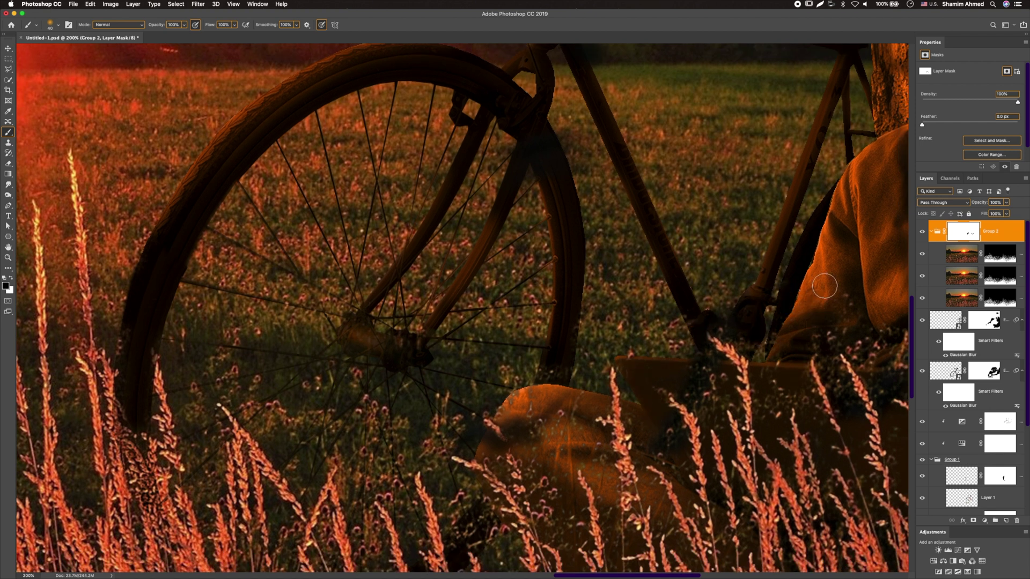
scroll(729, 361, right, 3)
scroll(629, 283, right, 5)
drag(629, 283, 723, 244)
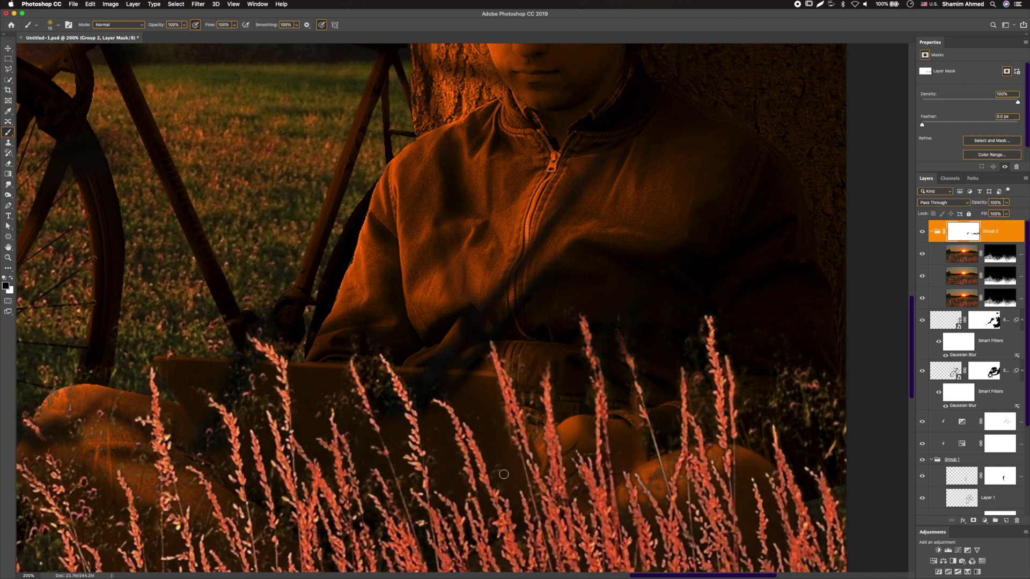
Convert the grass group and the grouped man, tree and bicycle layers to smart objects and stylise the artwork with Oil Paint.
key(super+0)
scroll(971, 375, down, 5)
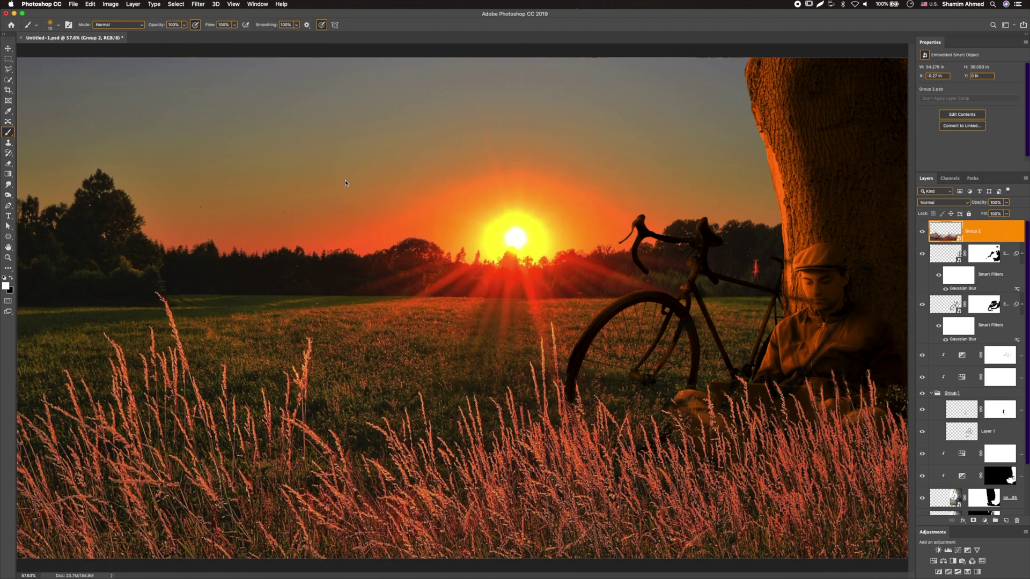
right_click(992, 484)
key(Escape)
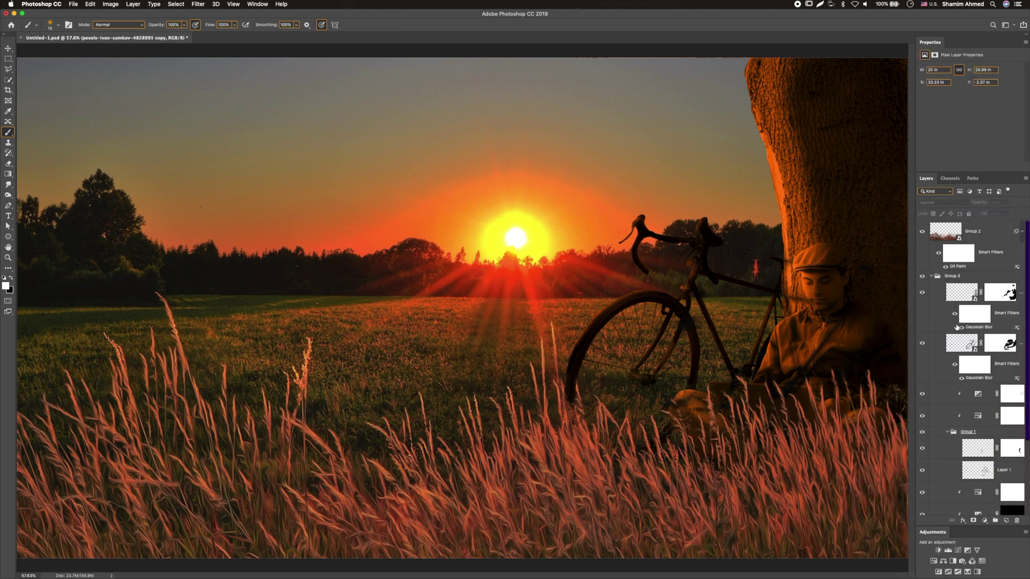
shift+click(987, 279)
right_click(987, 279)
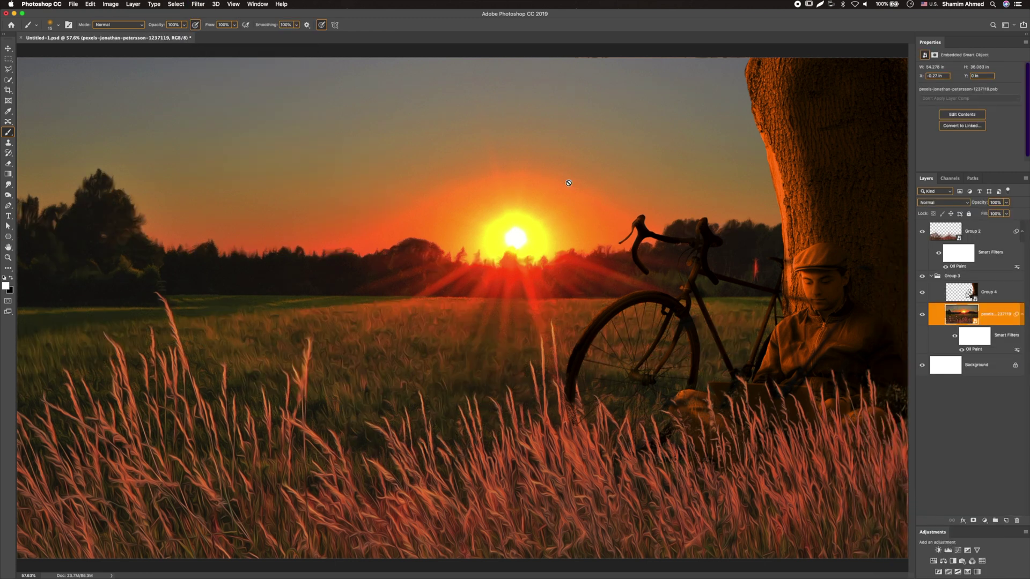
Bring the two-flower group from animation.psd into the composition and scale it into the middle of the field.
key(super+o)
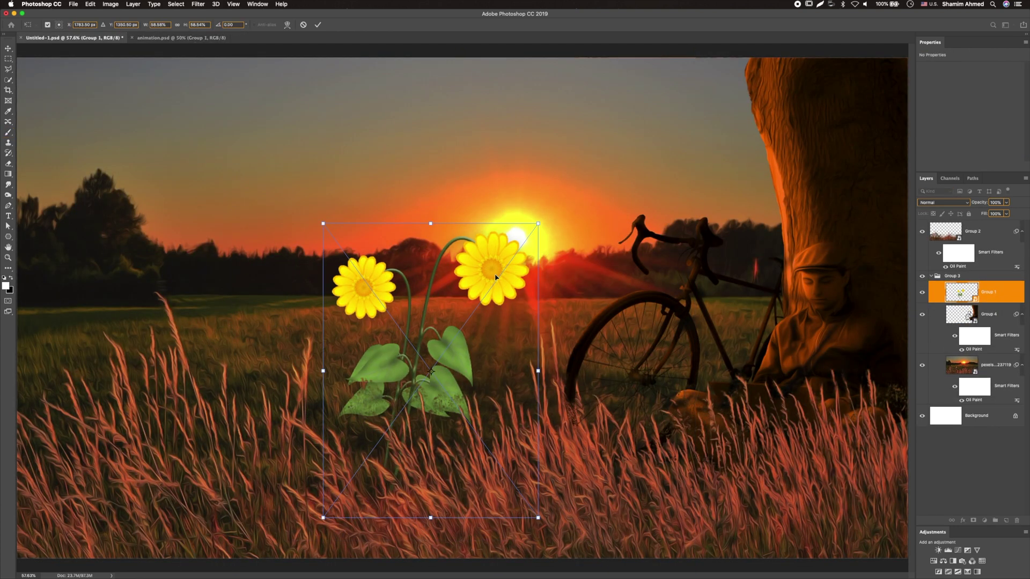
key(Return)
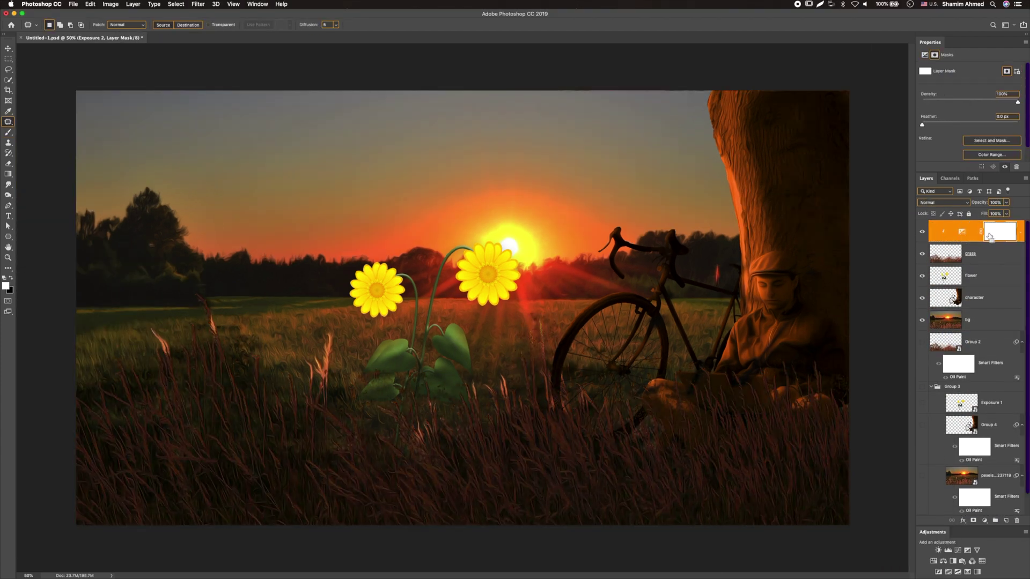
Invert the mask of the grass layer's clipped Exposure adjustment and brush the darkening along the foreground's lower edge.
key(ctrl+i)
click(8, 132)
click(1000, 231)
key(x)
key(bracketleft)
key(bracketleft)
mouse_move(836, 432)
mouse_down()
mouse_move(11, 494)
mouse_move(433, 487)
mouse_move(325, 542)
mouse_up()
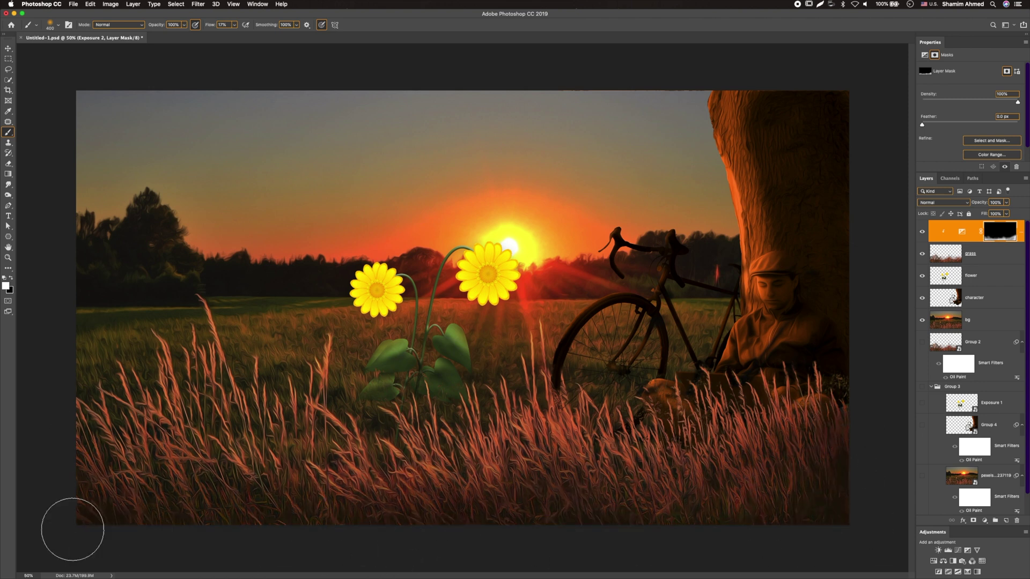
Hide the flower layer, choose a bird brush, and stamp a small dark flock beside the sun on a new layer.
click(922, 275)
click(59, 30)
scroll(145, 177, down, 3)
double_click(144, 175)
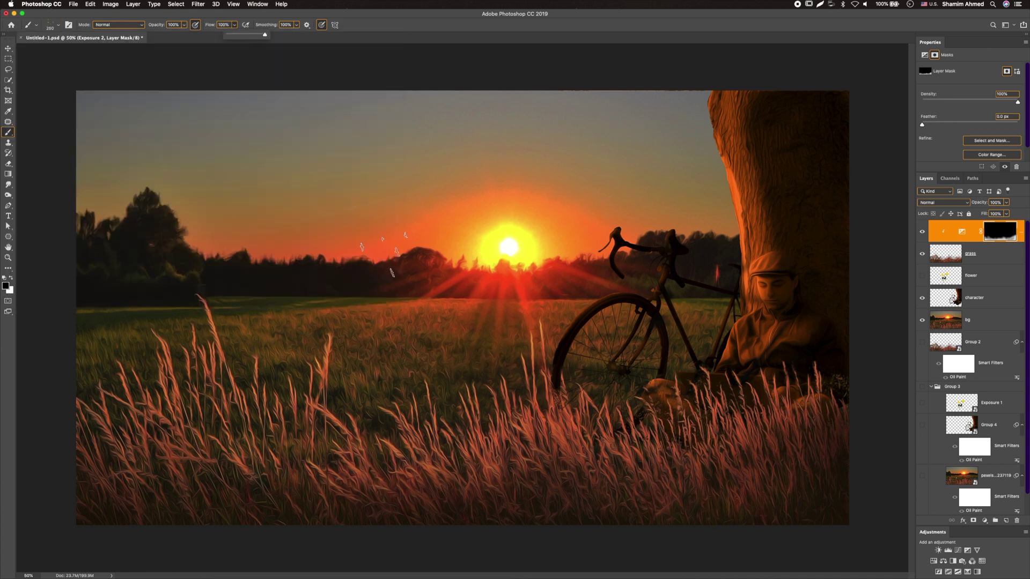
key(super+shift+alt+n)
key(bracketleft)
key(bracketleft)
key(super+z)
right_click(452, 198)
click(452, 198)
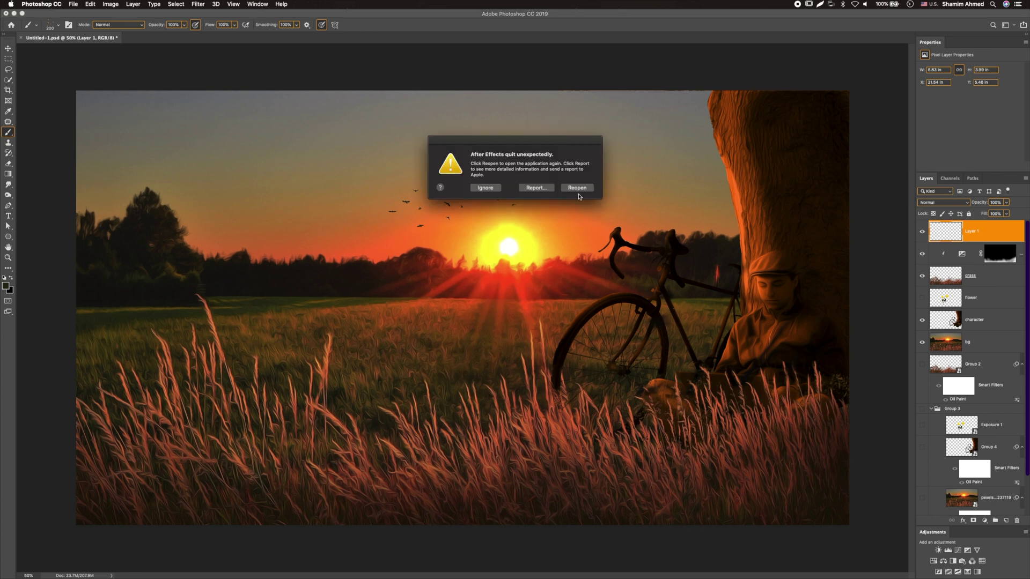
Reopen After Effects from the crash message and show the flower layer again.
click(577, 189)
key(v)
click(922, 299)
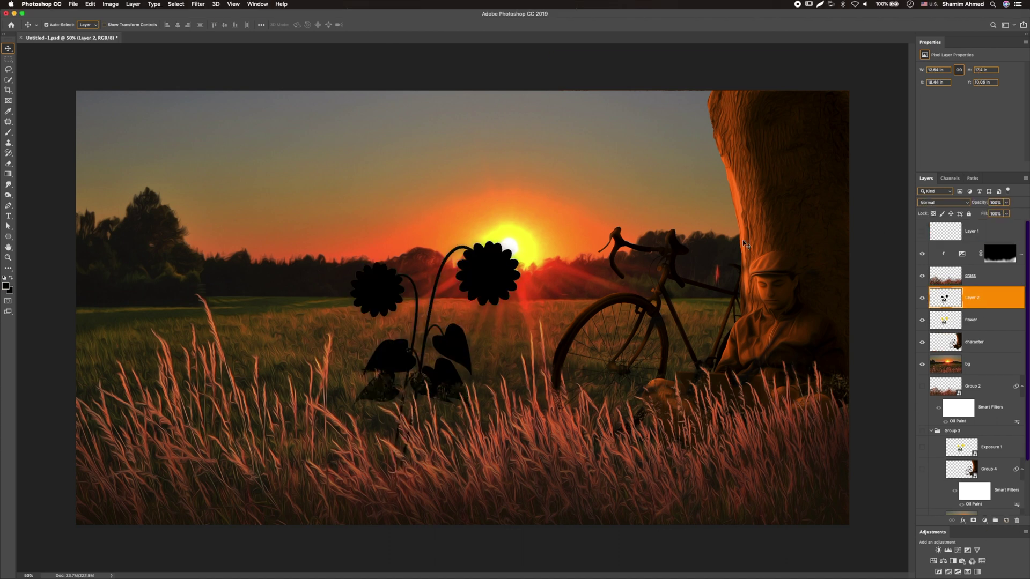
Apply Gaussian Blur to the black flower silhouette, then flip, flatten and rotate it into a shadow on the foreground grass.
click(198, 3)
click(343, 149)
key(Return)
key(ctrl+t)
right_click(381, 276)
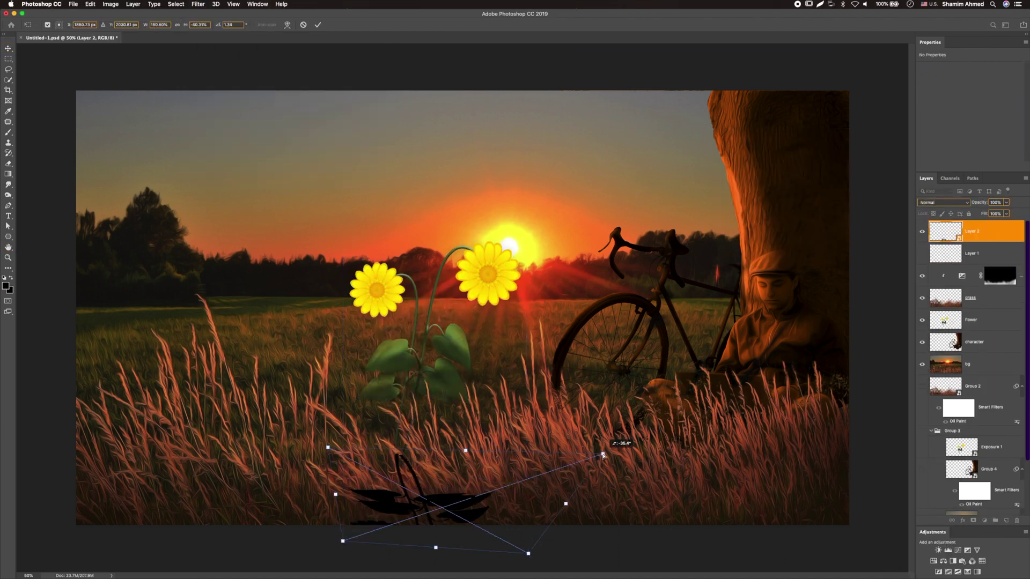
mouse_move(492, 560)
mouse_down()
mouse_move(509, 547)
mouse_move(497, 555)
mouse_up()
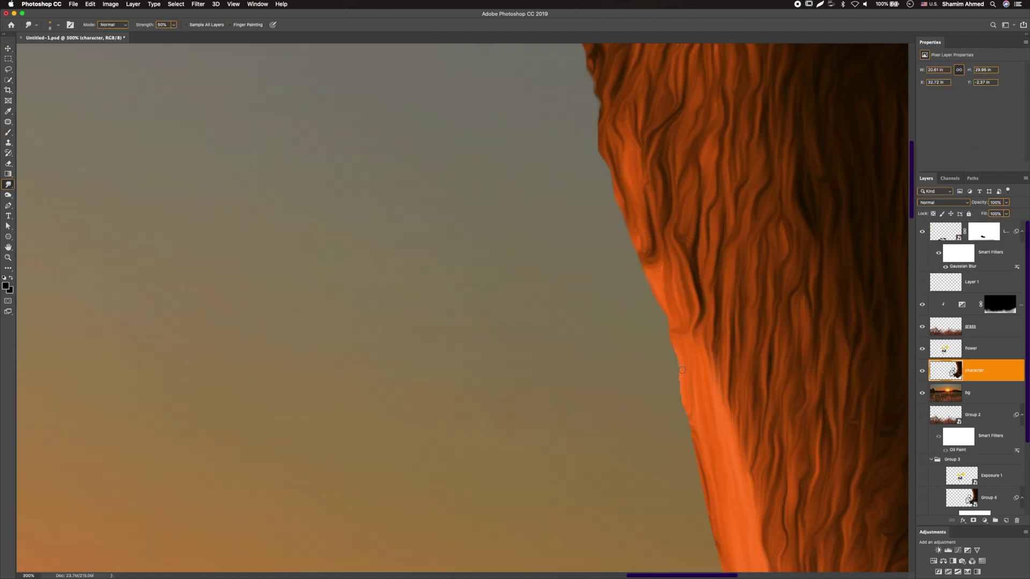
Stamp the visible layers into one and grade it in the Camera Raw Filter with Tint -31, Vibrance +98 and Blacks about -43.
key(super+0)
key(super+alt+shift+e)
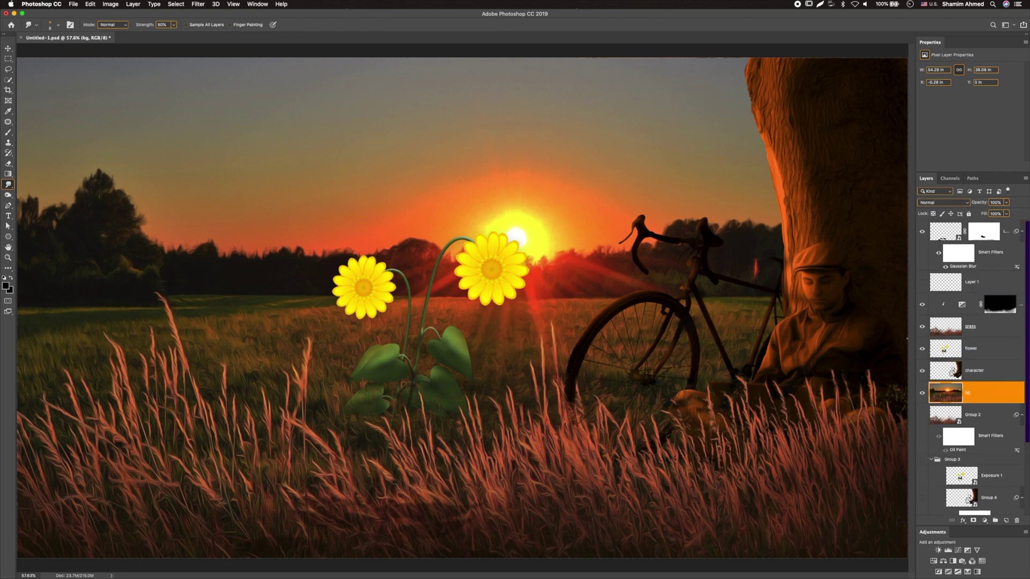
key(super+shift+a)
drag(966, 277, 944, 275)
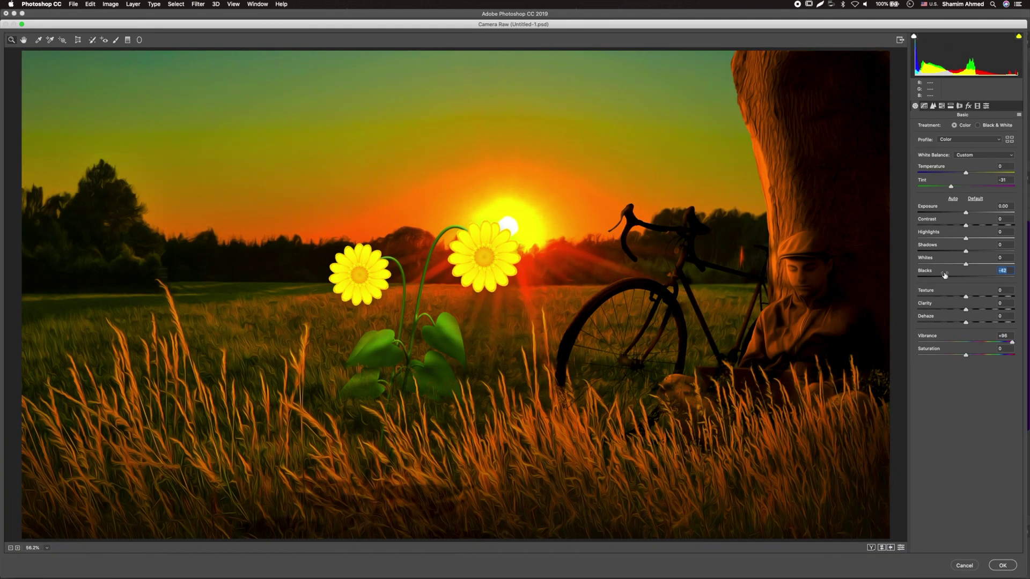